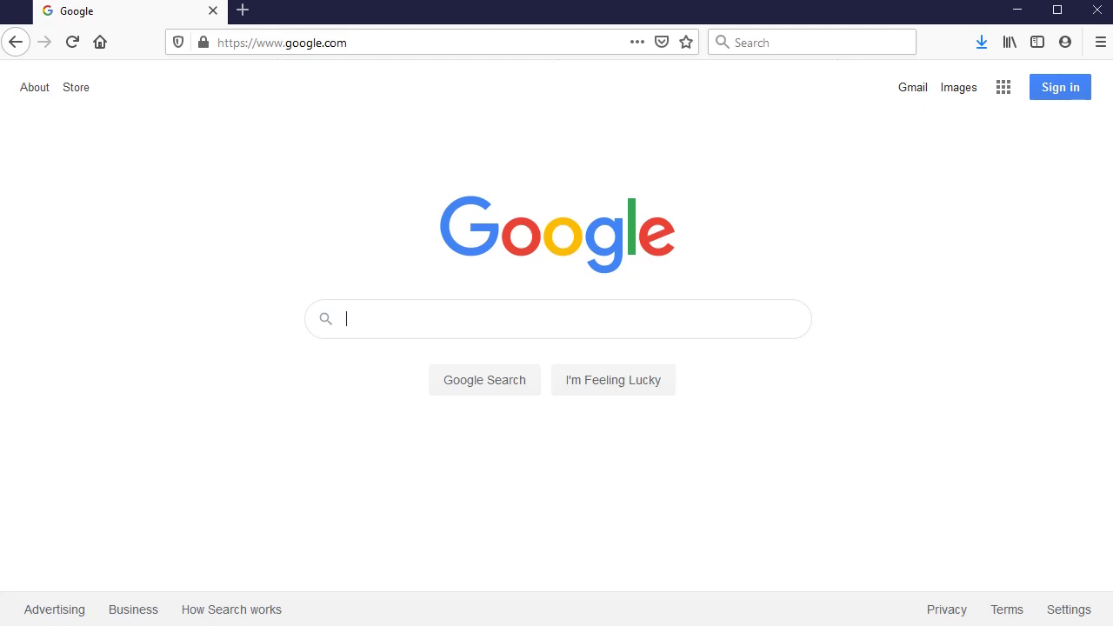
Search Google for "google sheets" and go to the personal Google Sheets app from its product page.
text(google sheets)
key(Return)
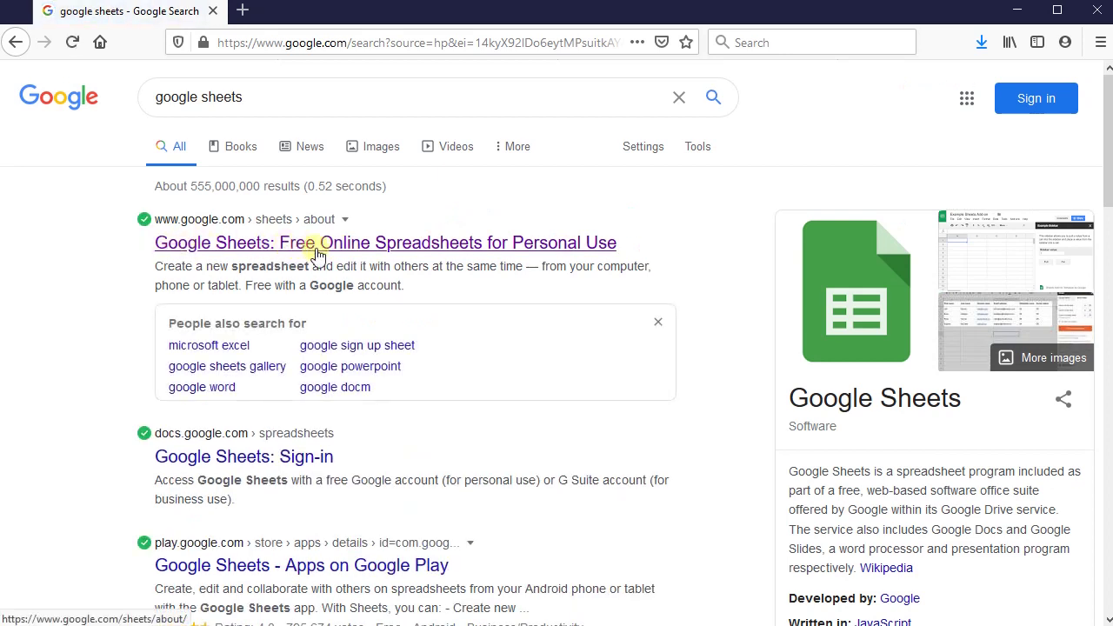
click(463, 248)
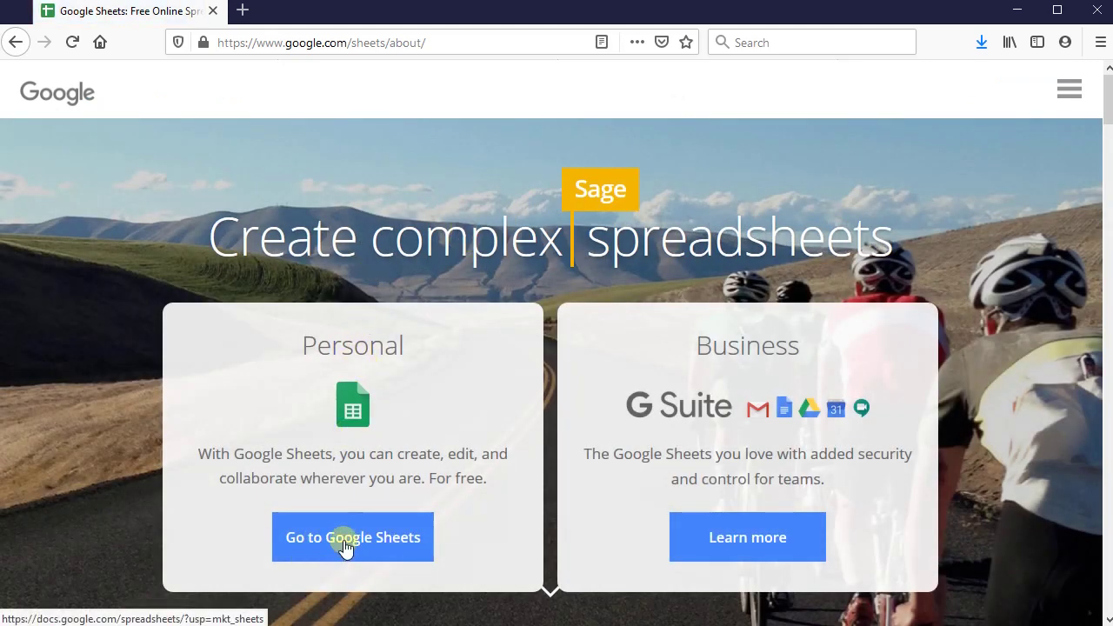
click(345, 541)
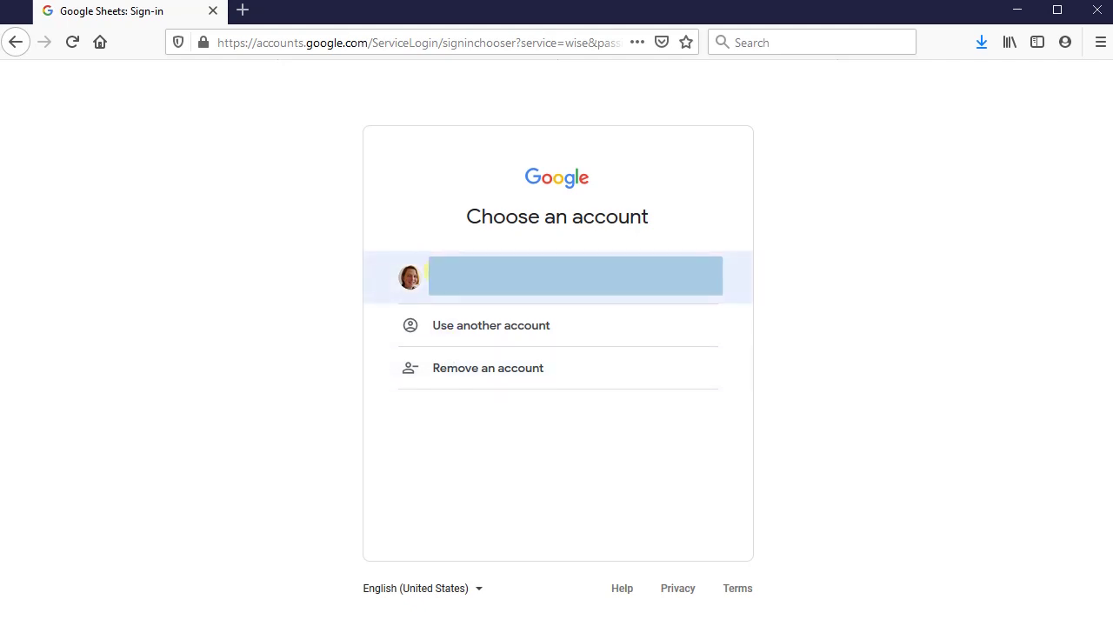
Sign in with the listed Google account by entering the account password.
click(426, 277)
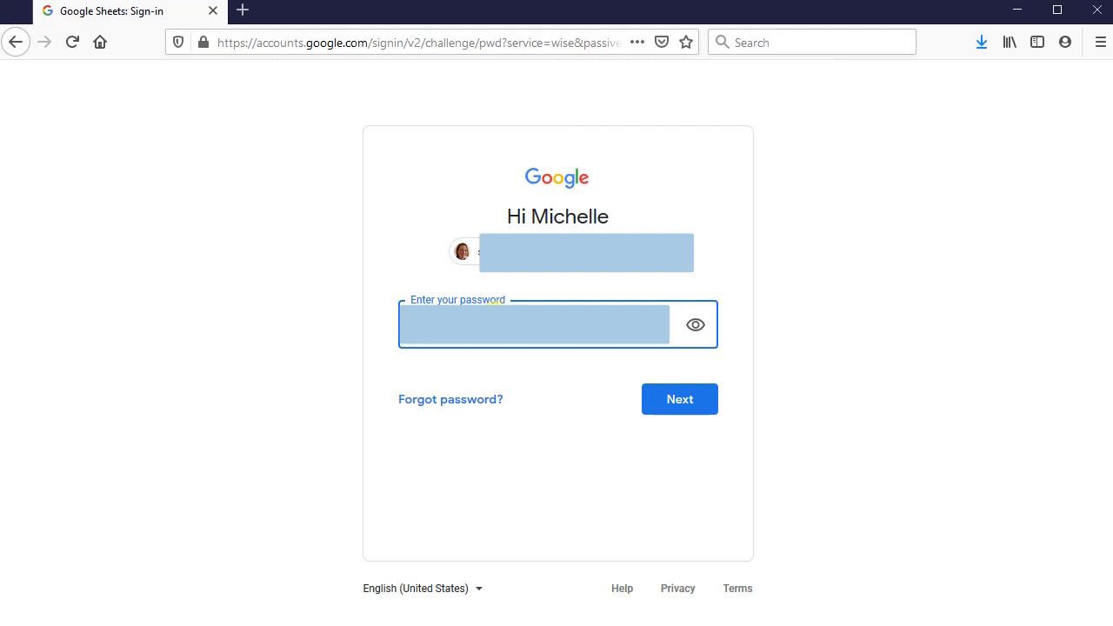
key(Return)
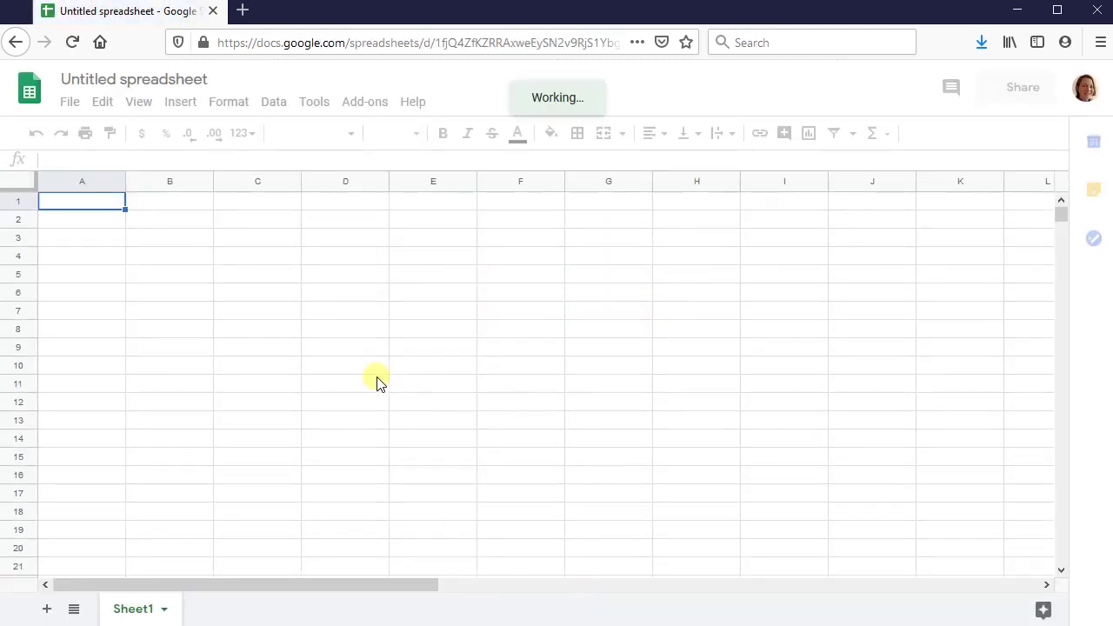
Rename the untitled spreadsheet as "linear regression example".
click(98, 79)
key(ctrl+a)
text(li)
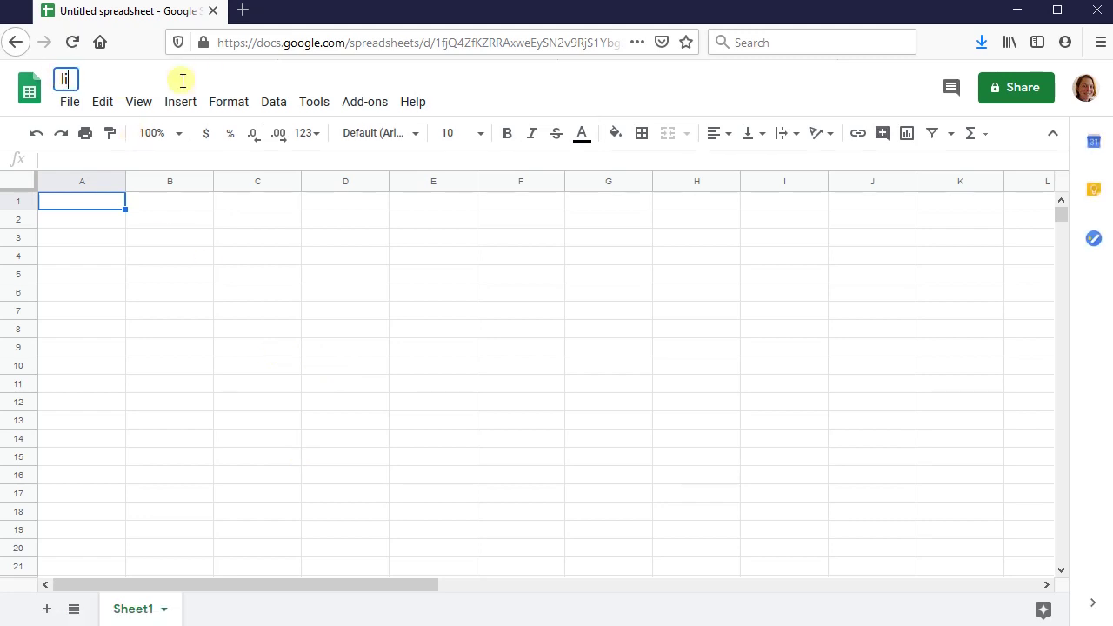
text(near regression example)
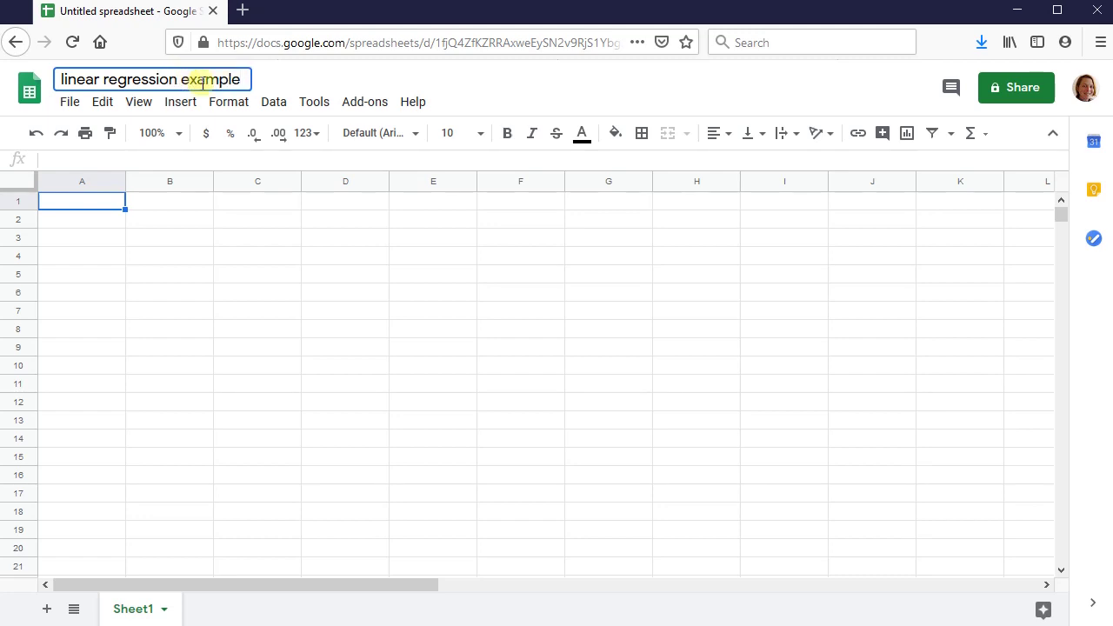
click(258, 419)
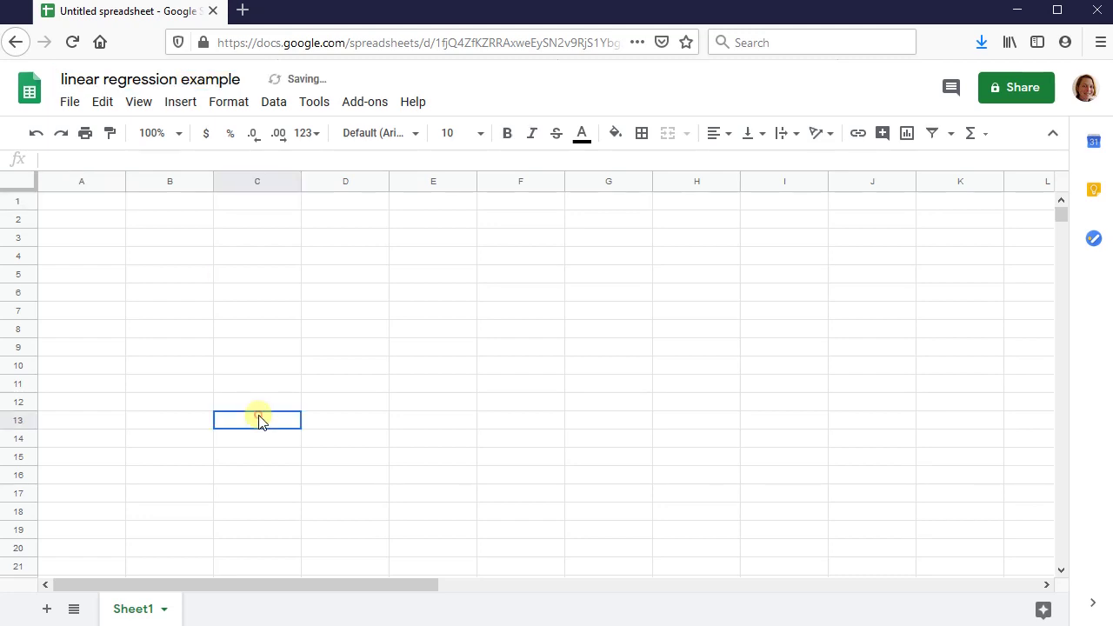
Enter the column headers x in cell A1 and y in cell B1.
click(84, 208)
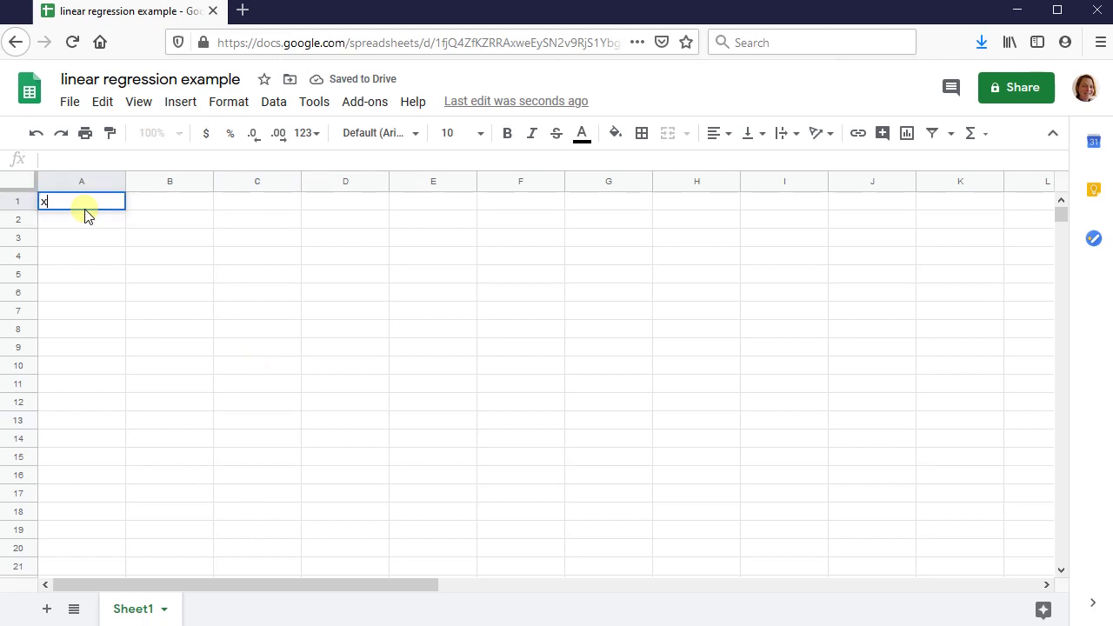
text(x)
key(Tab)
text(y)
key(Return)
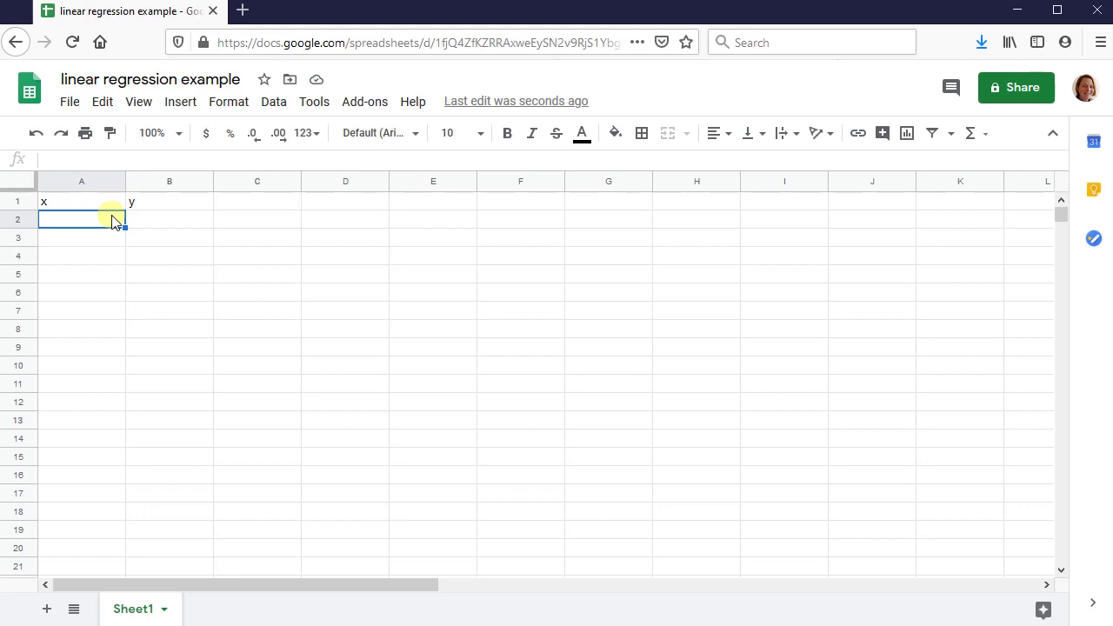
Fill the x column with the values 1, 2, 3, 4, 5 and 6 in cells A2 to A7.
text(1)
key(Return)
text(2)
key(Return)
text(3)
key(Return)
text(4)
key(Return)
text(5)
key(Return)
text(6)
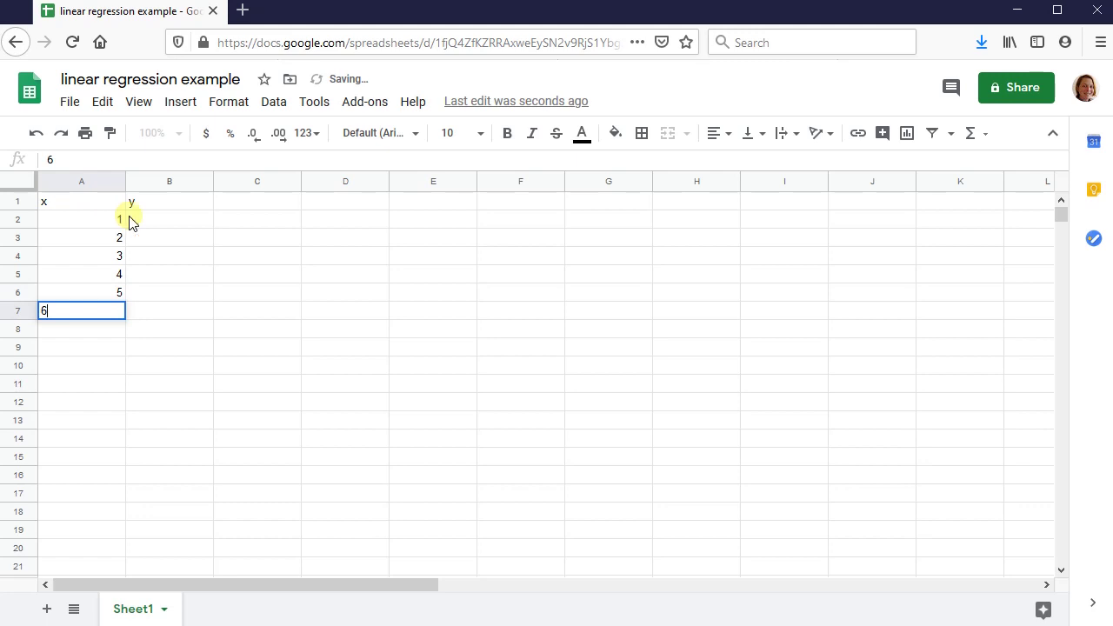
Fill the y column with the values 4, 7, 6, 2, 0 and 1 in cells B2 to B7.
click(178, 220)
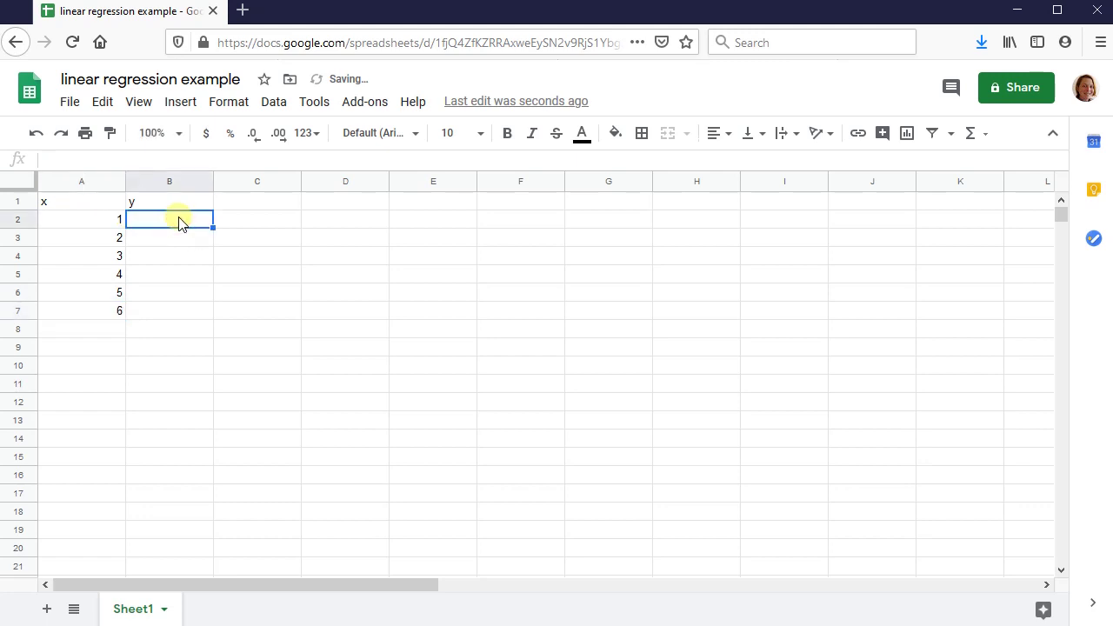
text(4)
key(Return)
text(7)
key(Return)
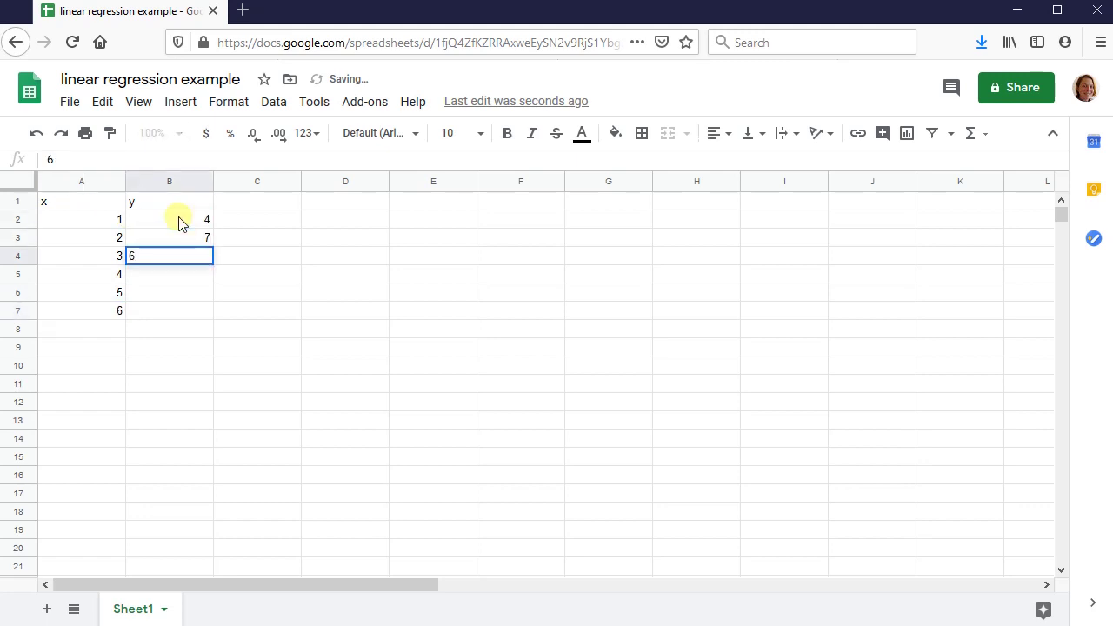
text(6)
key(Return)
text(2)
key(Return)
text(0)
key(Return)
text(1)
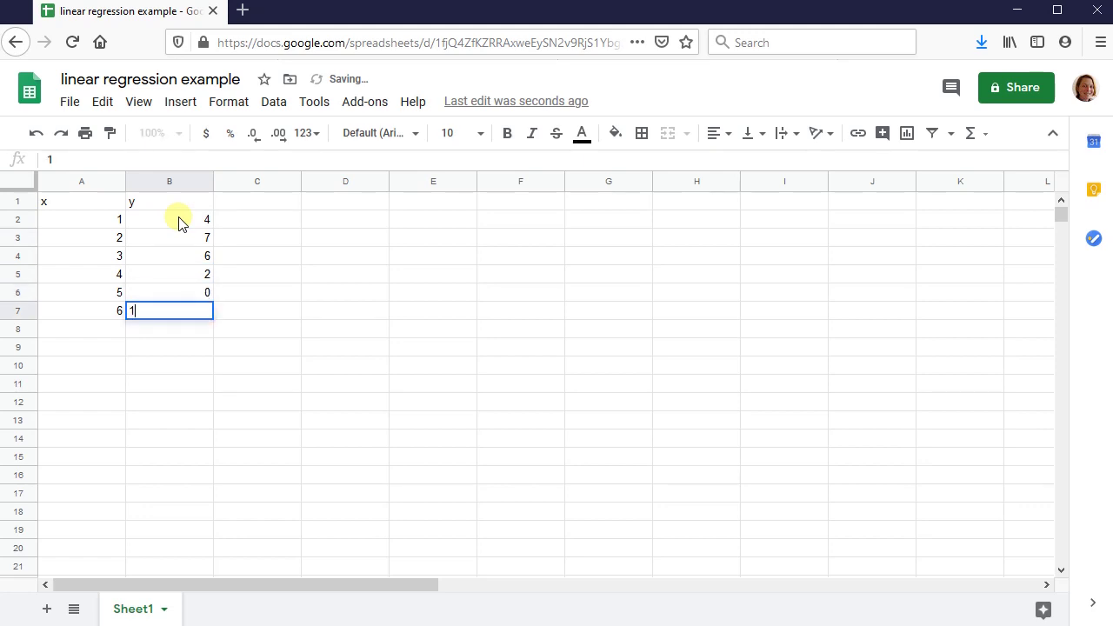
click(432, 287)
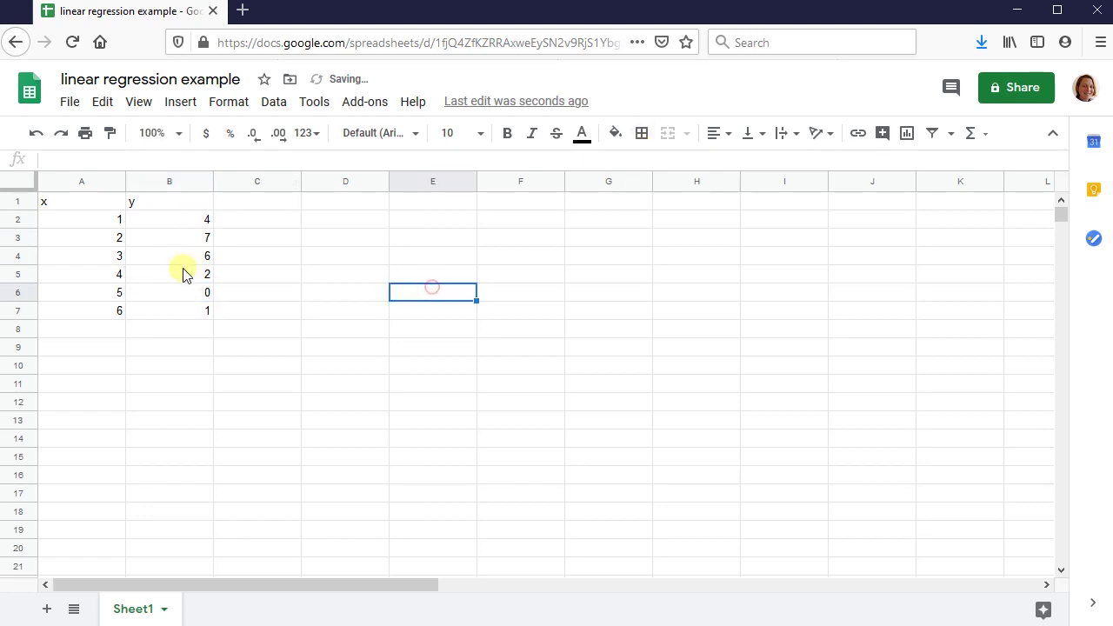
Insert a chart from the data in A1:B7 and move it beside the table so it no longer covers the data.
click(85, 202)
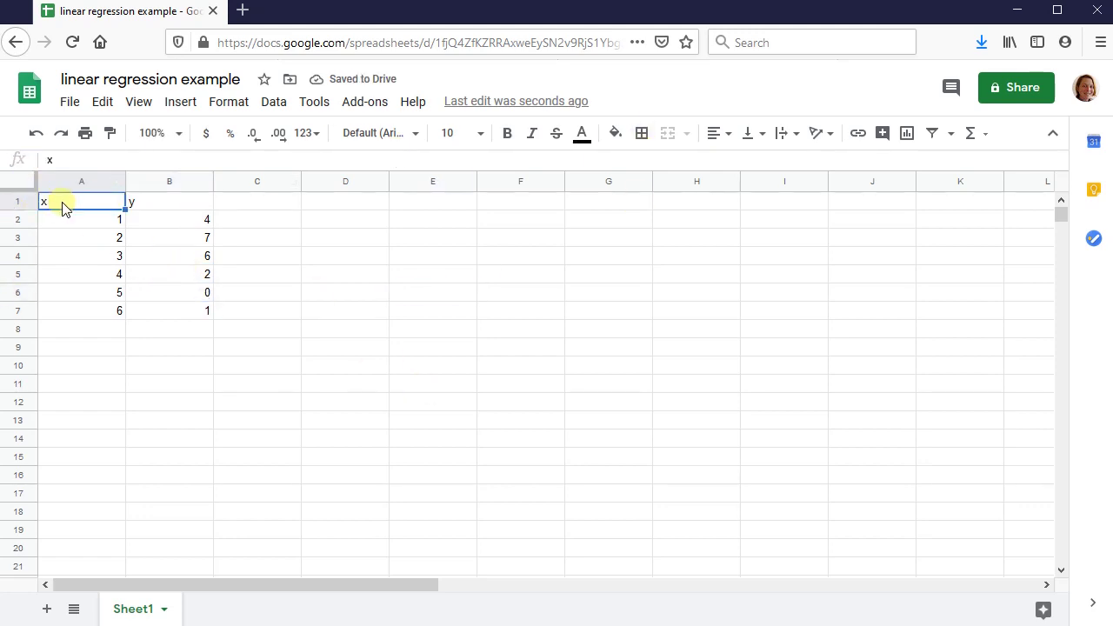
drag(62, 197, 182, 316)
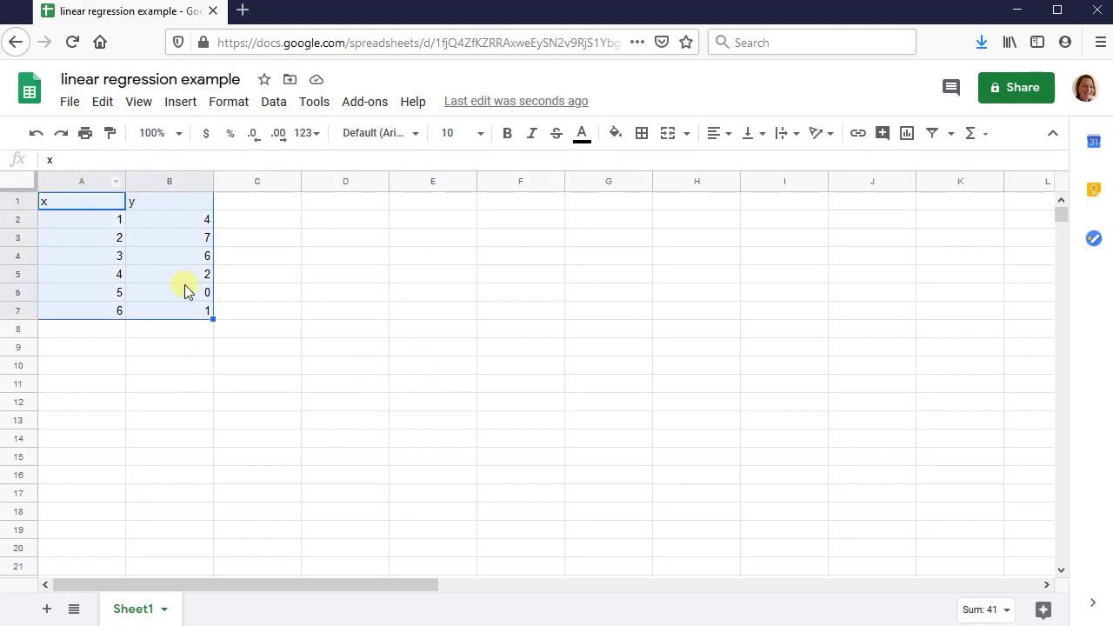
click(184, 102)
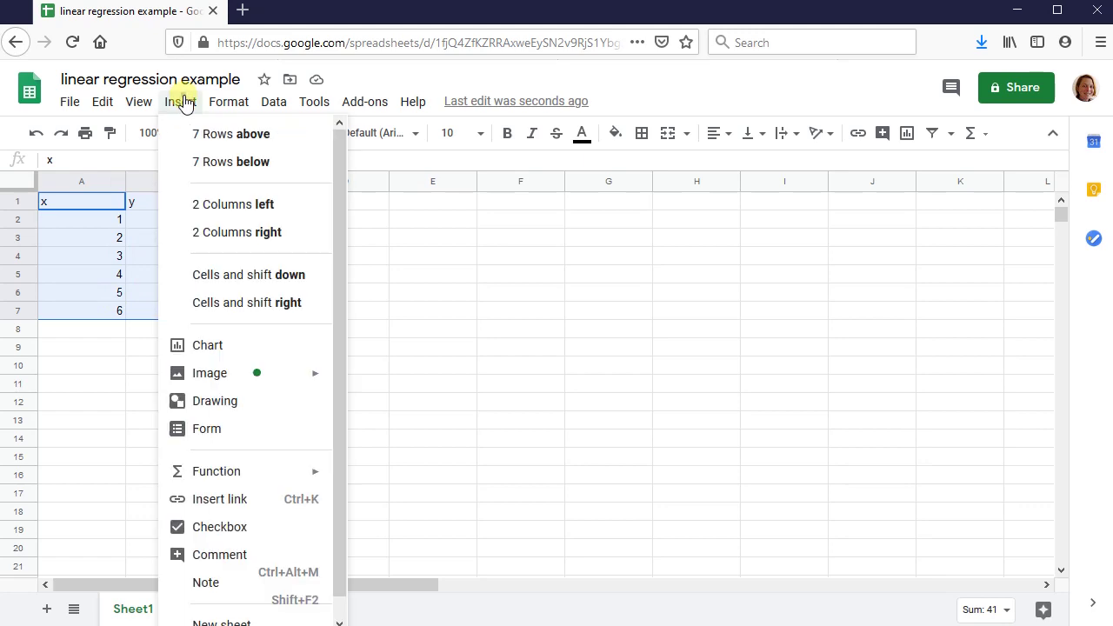
click(222, 346)
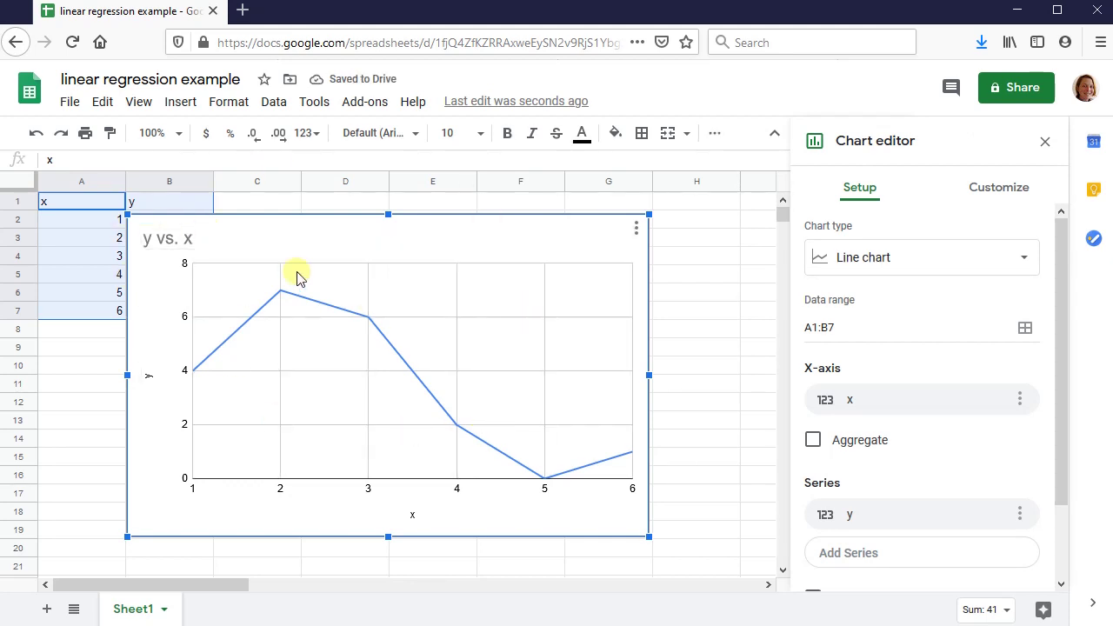
drag(261, 228, 366, 234)
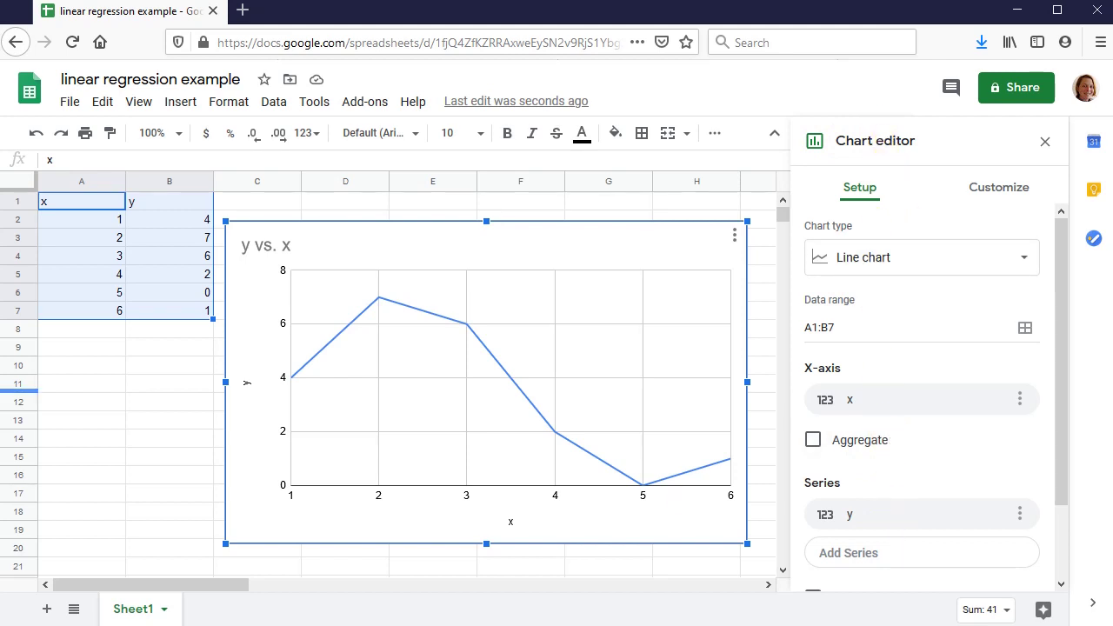
click(114, 422)
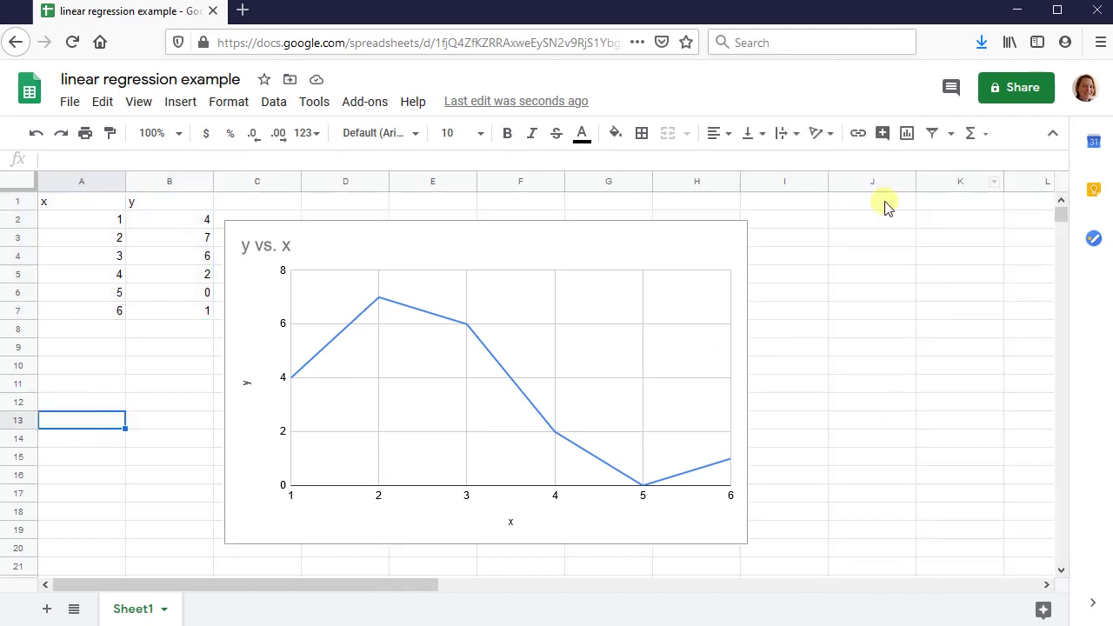
Edit the y vs. x chart and change its type to a scatter chart.
click(680, 245)
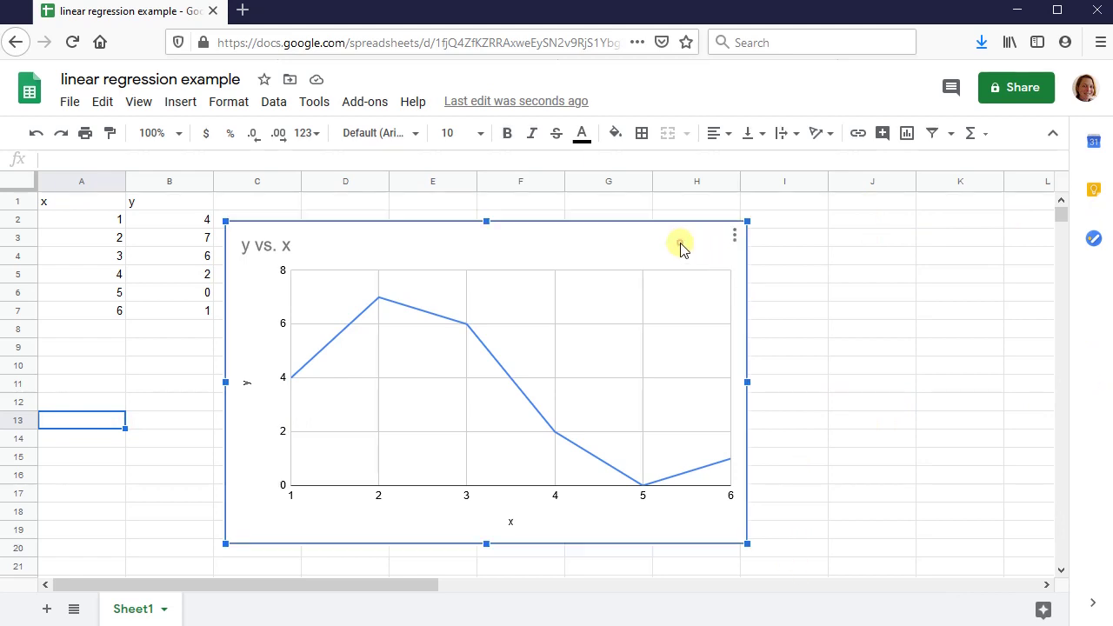
click(735, 236)
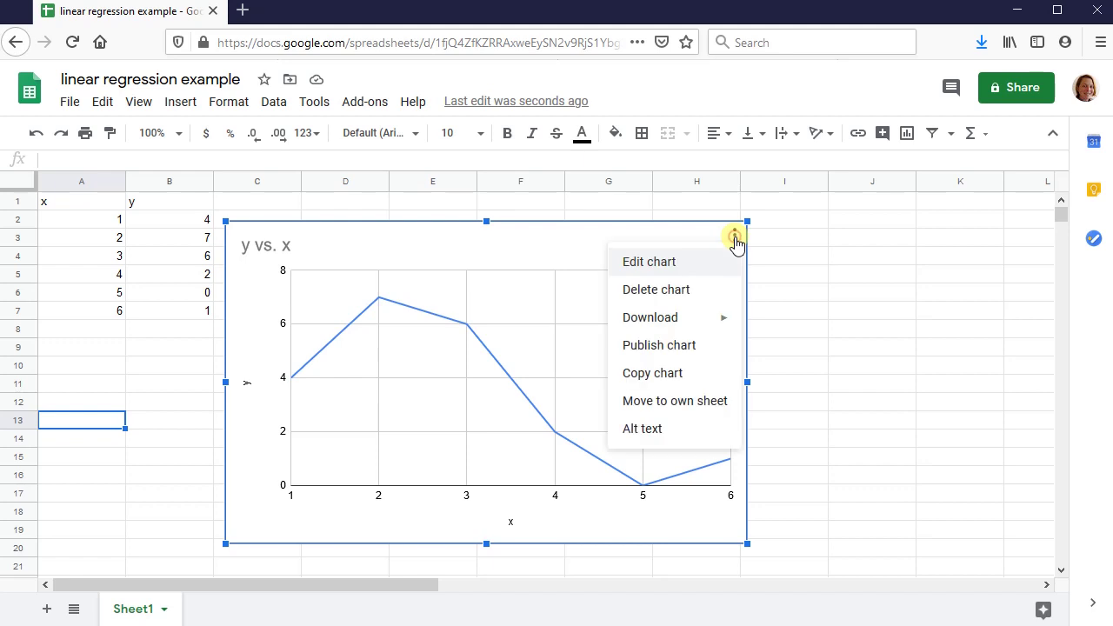
click(641, 264)
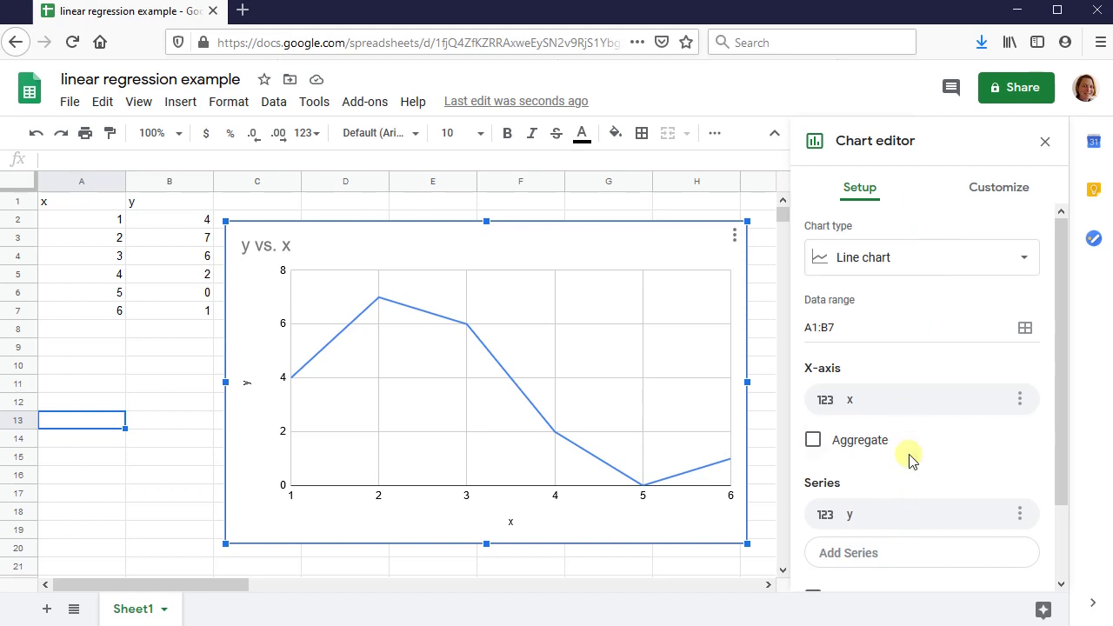
click(734, 235)
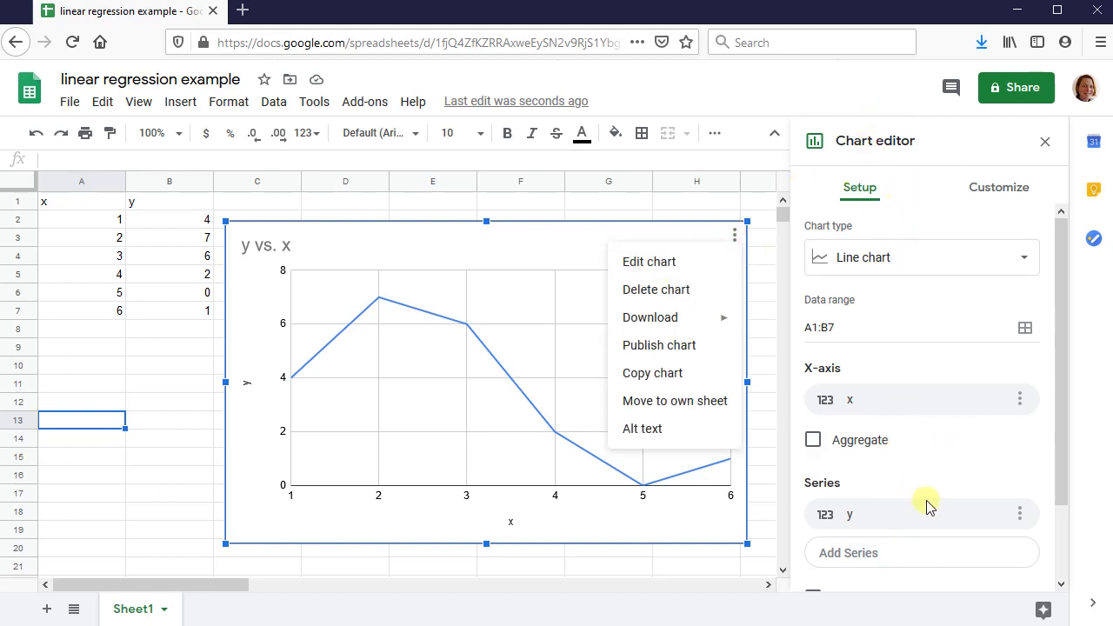
click(934, 302)
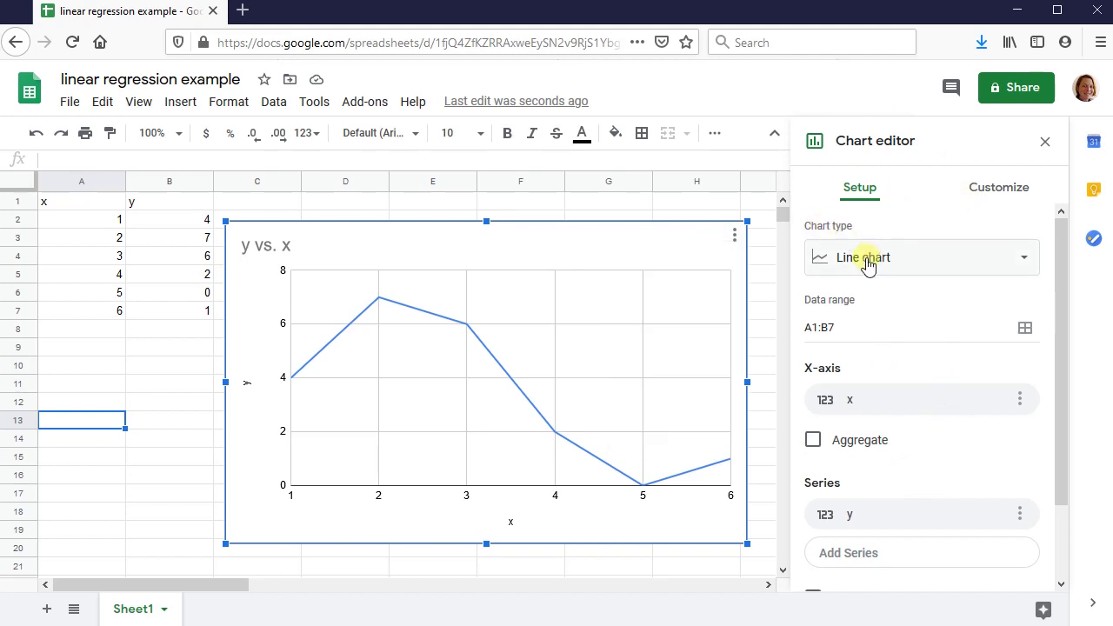
click(866, 261)
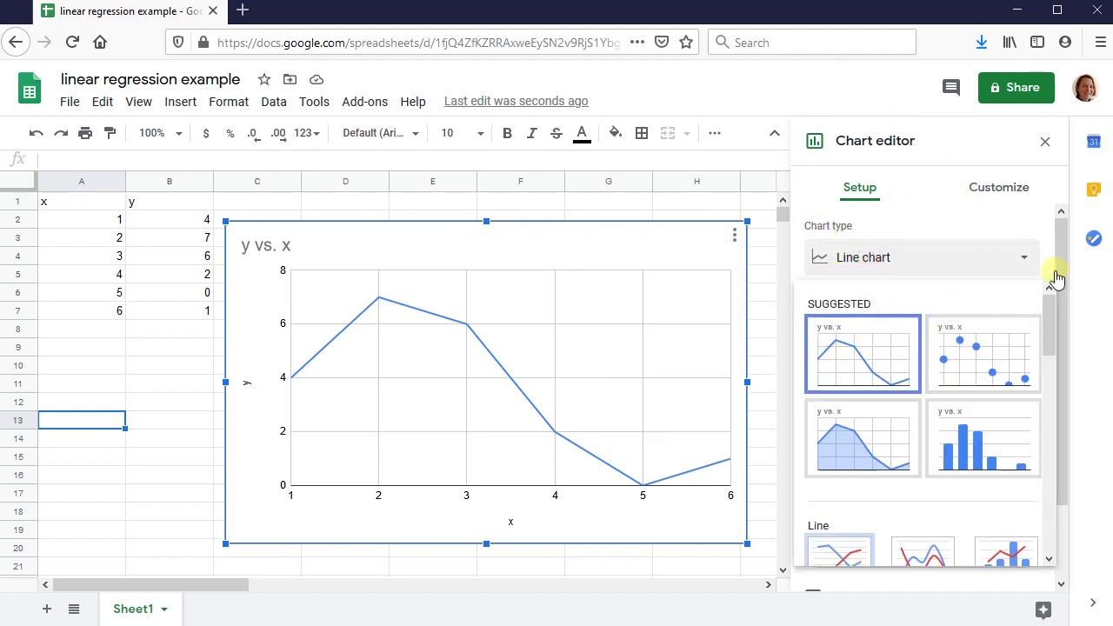
drag(1051, 323, 1033, 304)
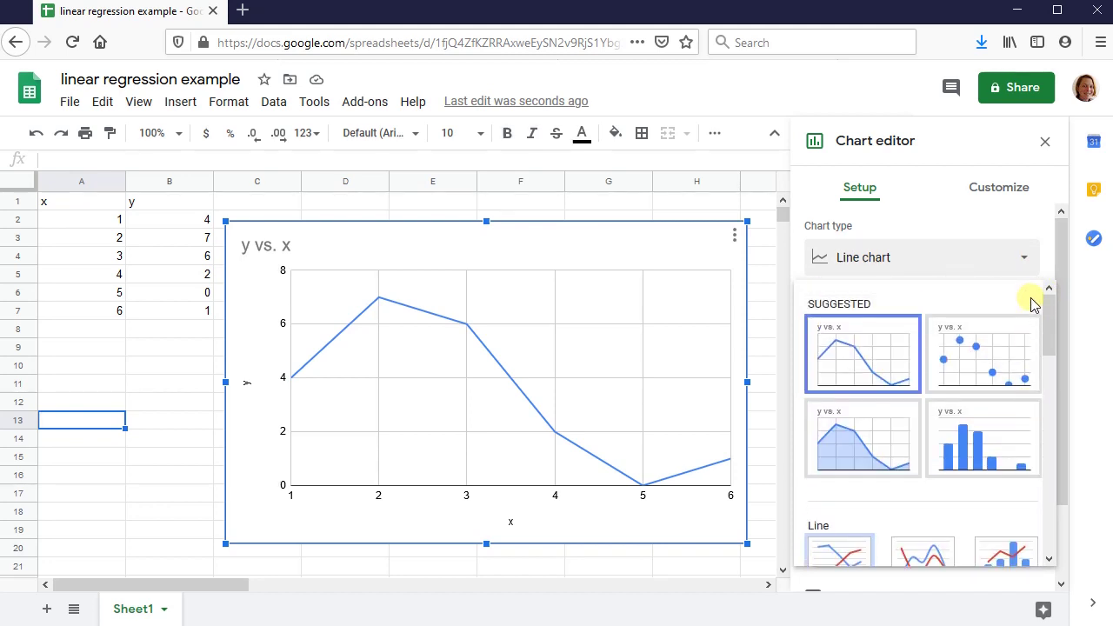
click(988, 359)
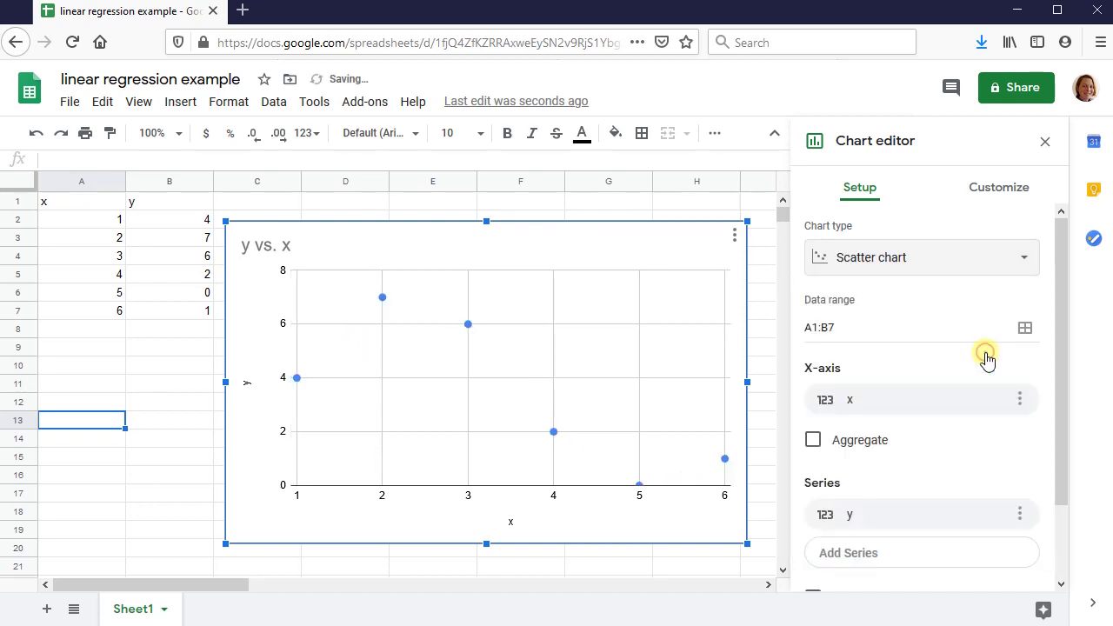
click(1025, 259)
drag(1047, 322, 1036, 285)
click(1024, 257)
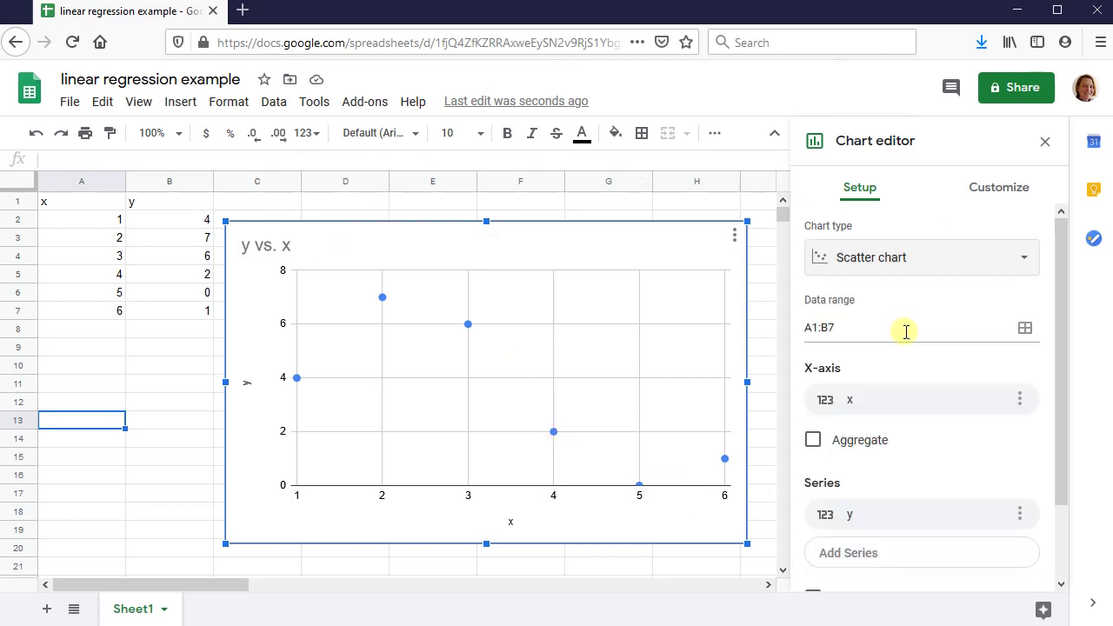
Add a data point in row 8 below the table, with x 7 and y 0.
click(119, 315)
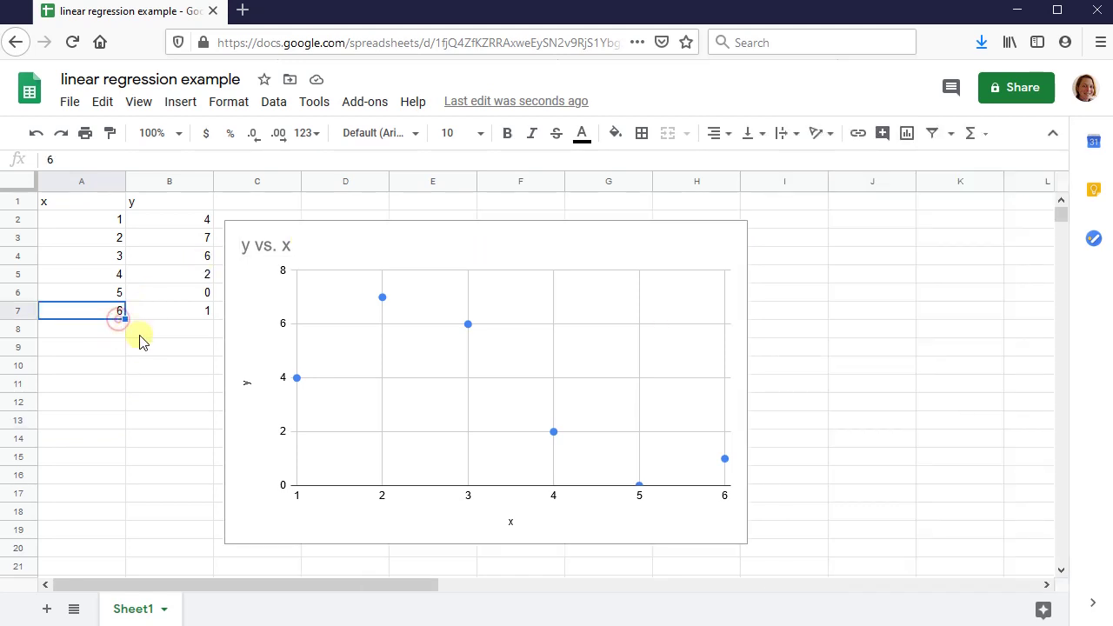
key(Down)
text(7)
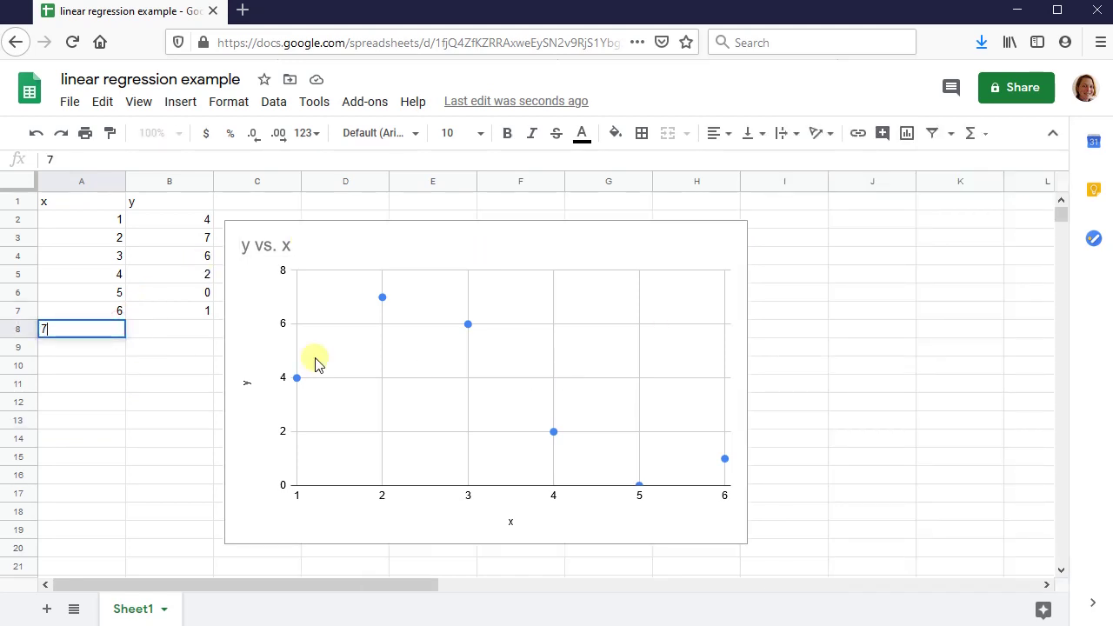
key(Tab)
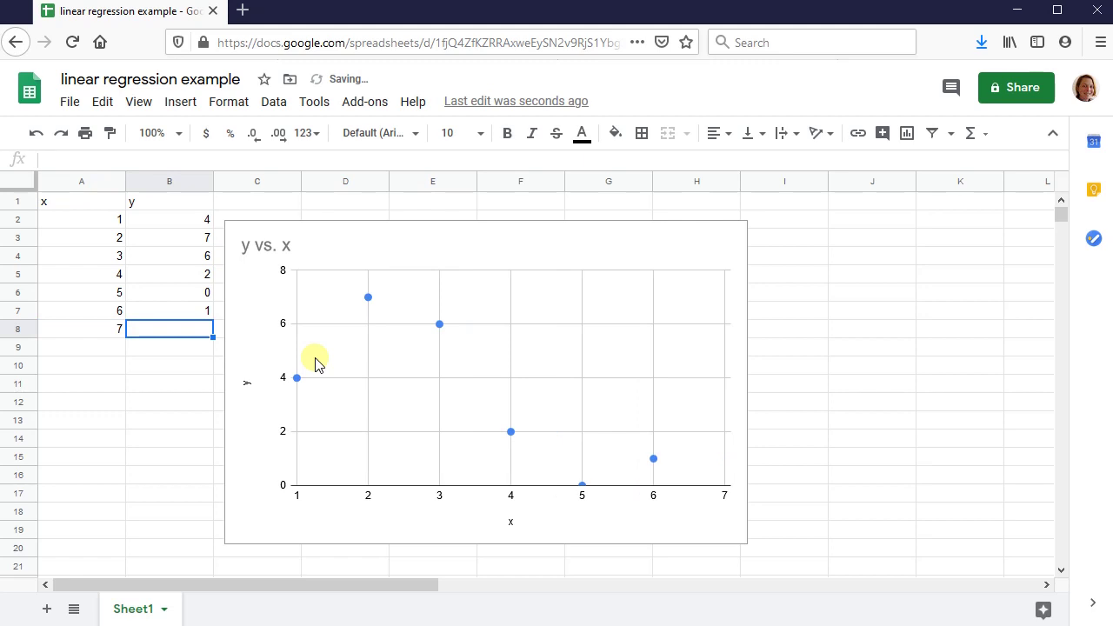
text(0)
key(Return)
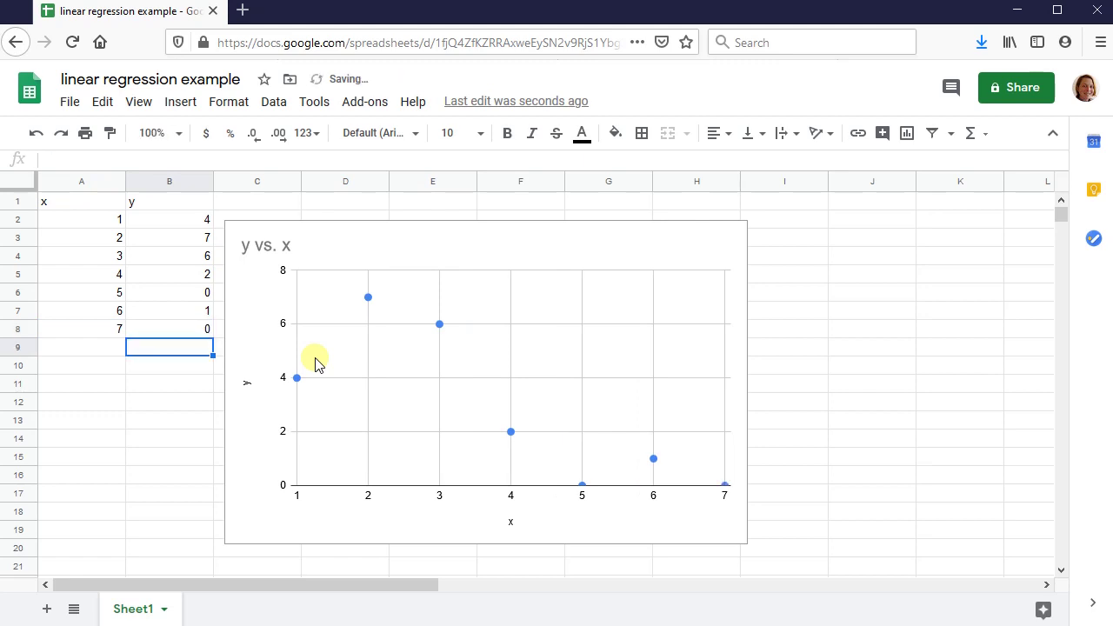
key(Left)
key(Up)
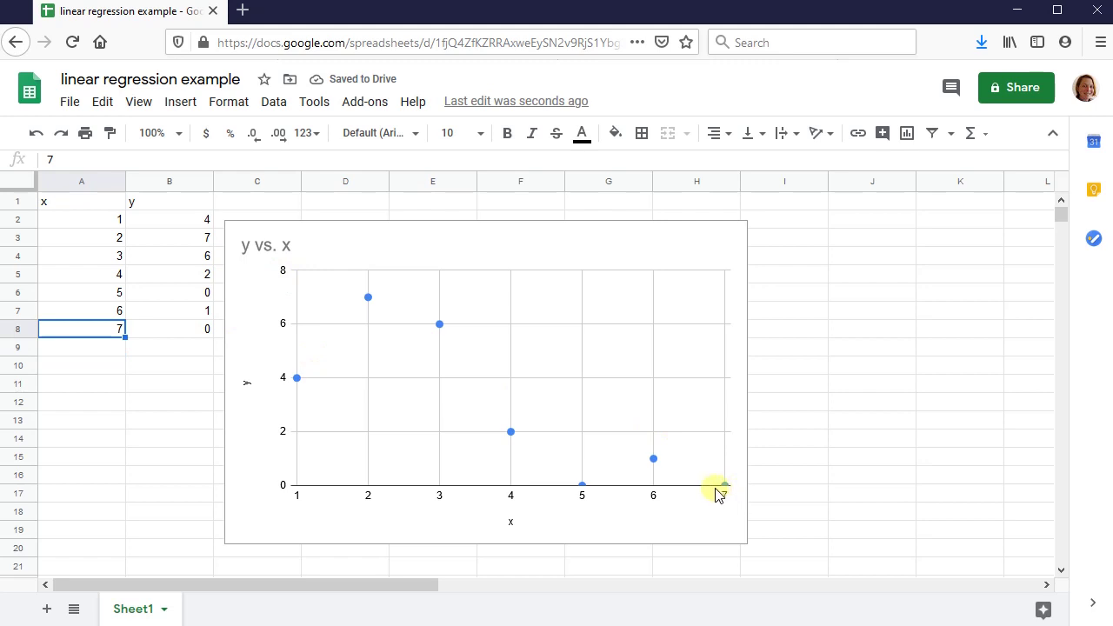
Open the y vs. x chart for editing and reselect A1:B8 as its data range.
click(690, 352)
click(730, 231)
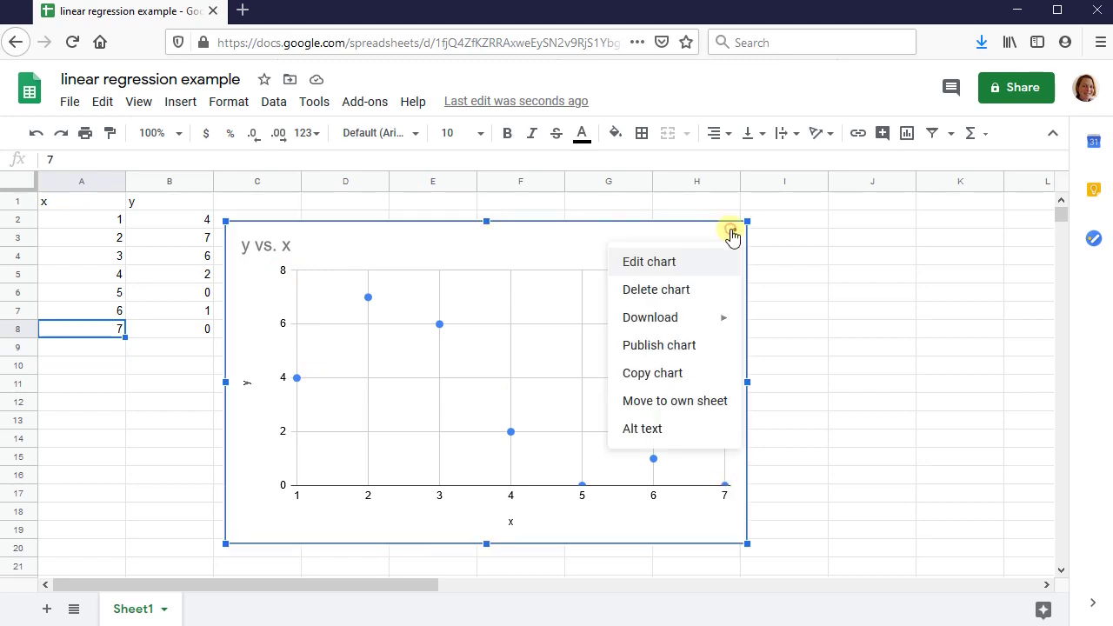
click(690, 261)
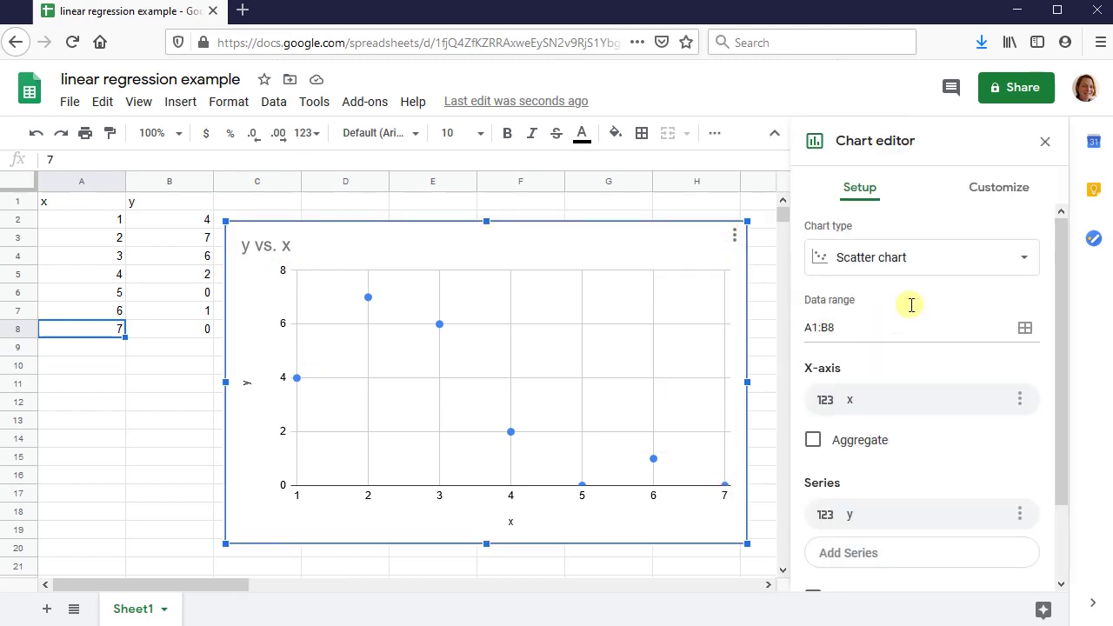
click(1023, 328)
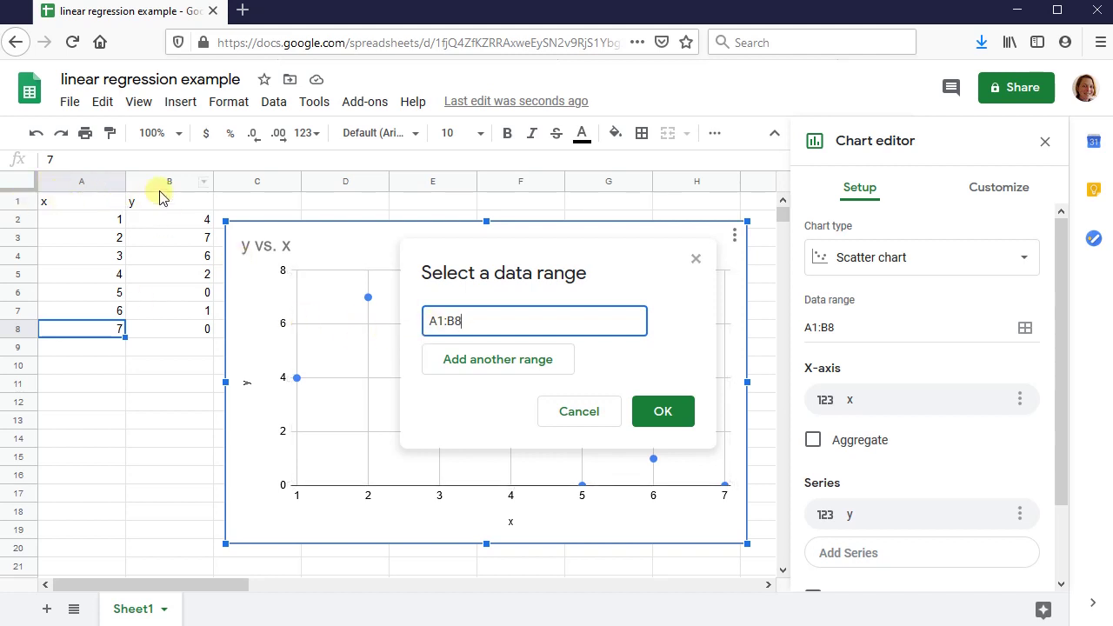
click(169, 324)
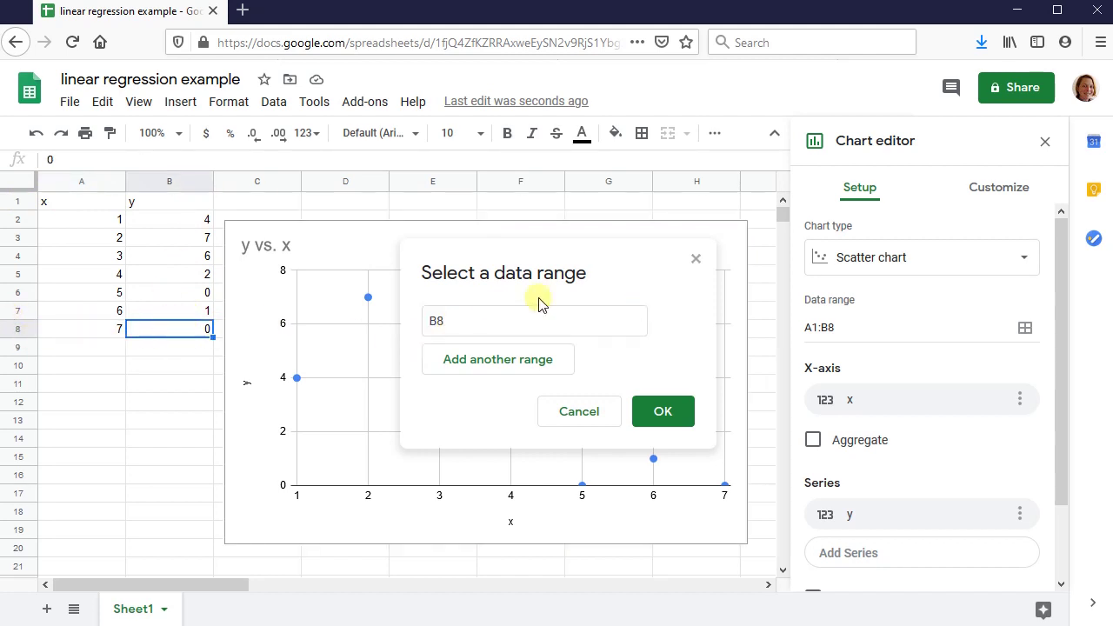
drag(453, 320, 424, 321)
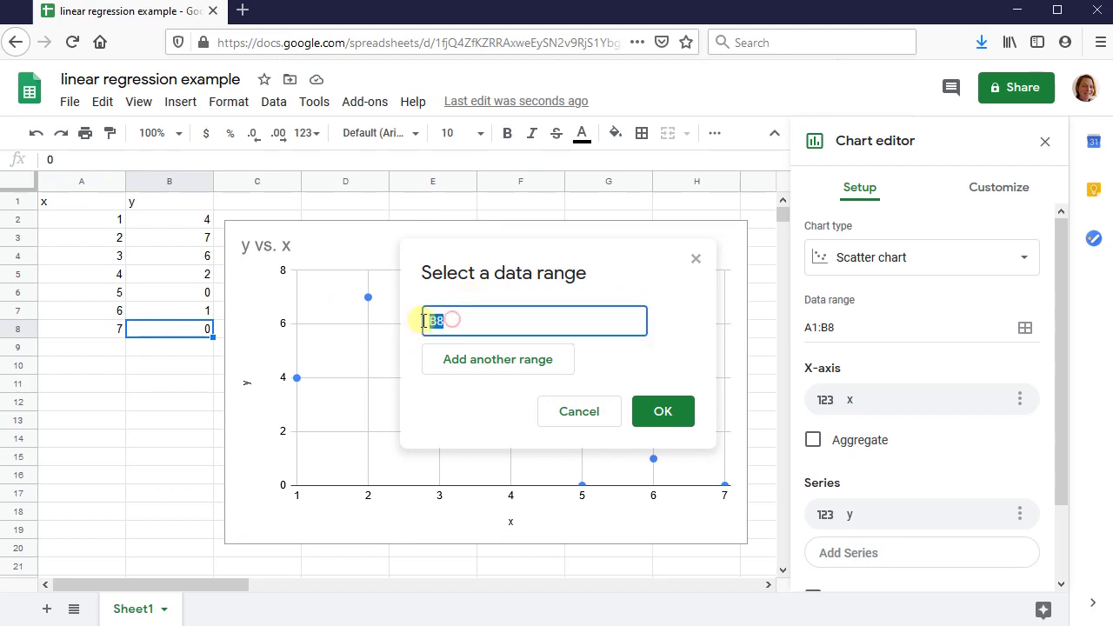
click(77, 205)
drag(73, 205, 182, 329)
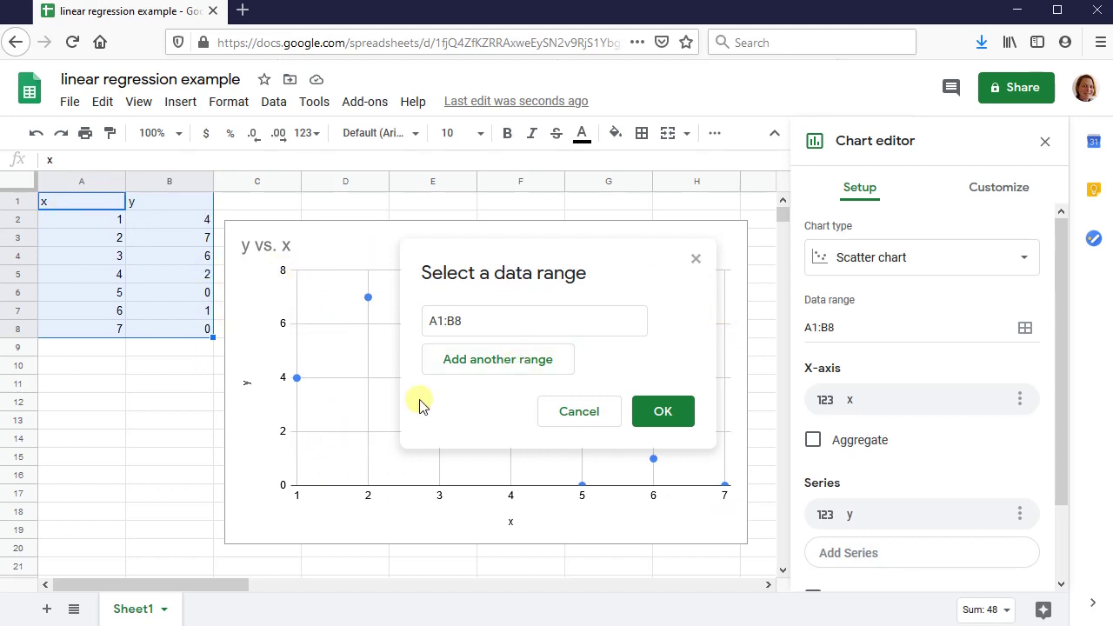
click(679, 416)
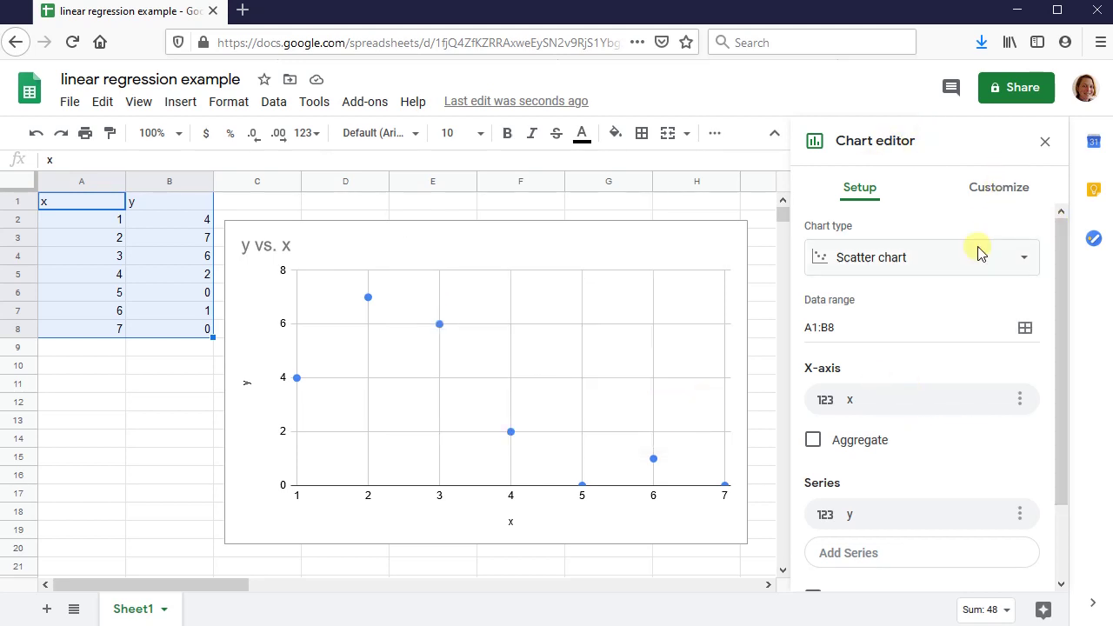
Add a trendline of type Linear to the y series of the scatter chart.
click(1000, 193)
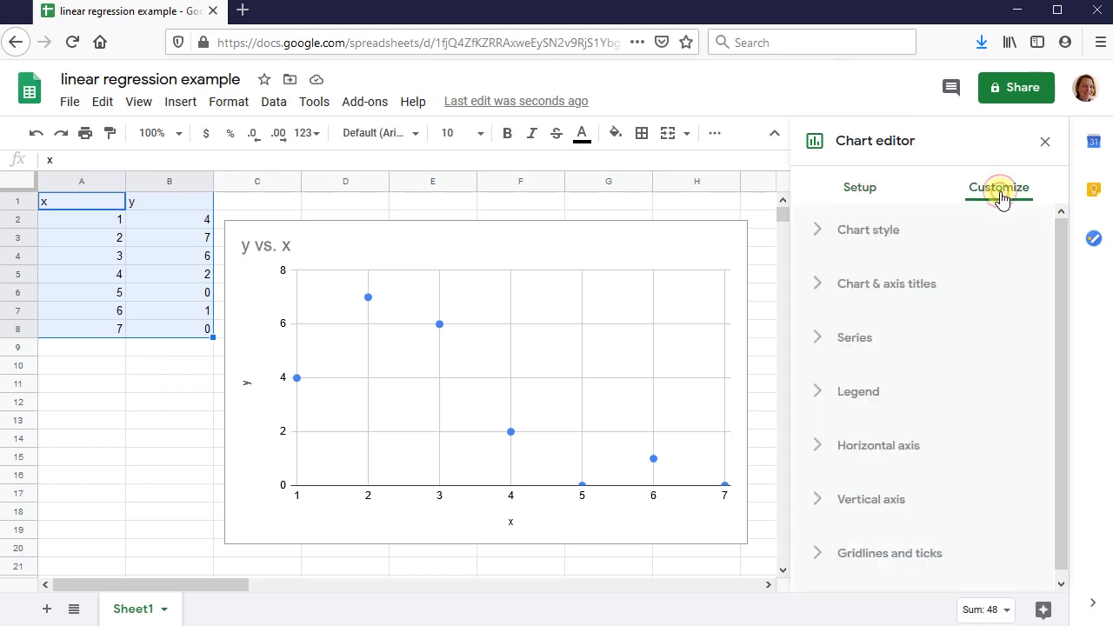
click(861, 342)
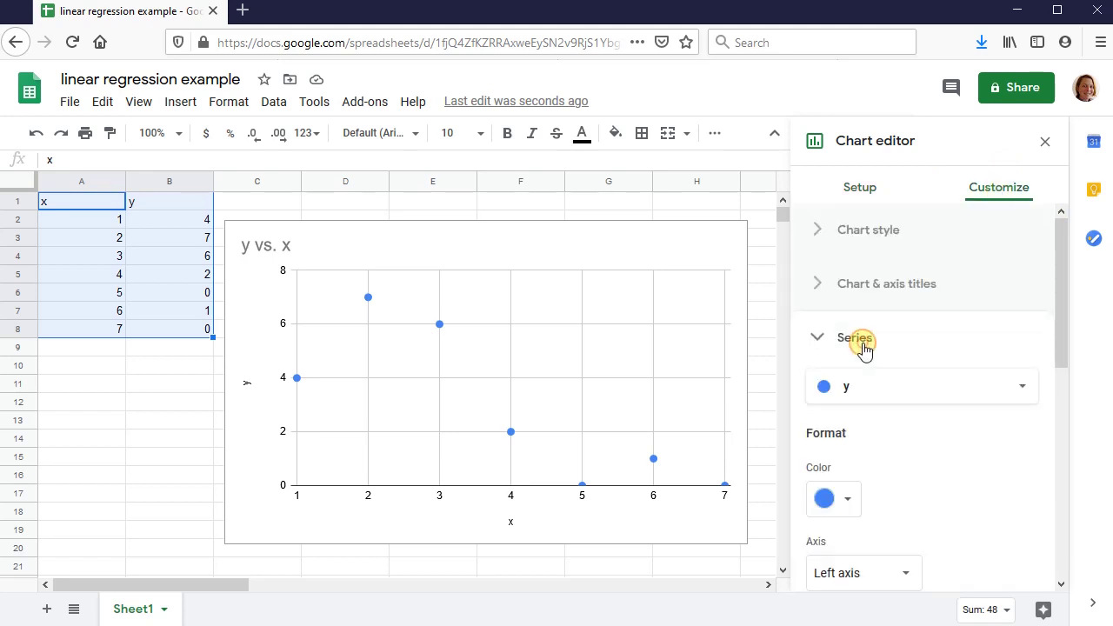
scroll(944, 462, down, 5)
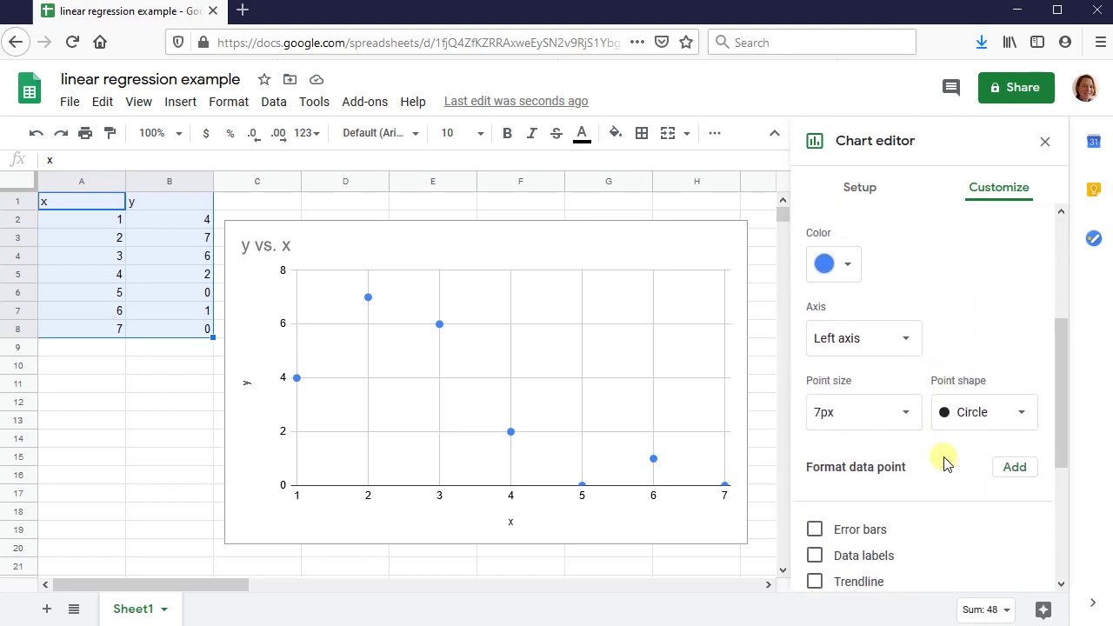
scroll(944, 462, down, 4)
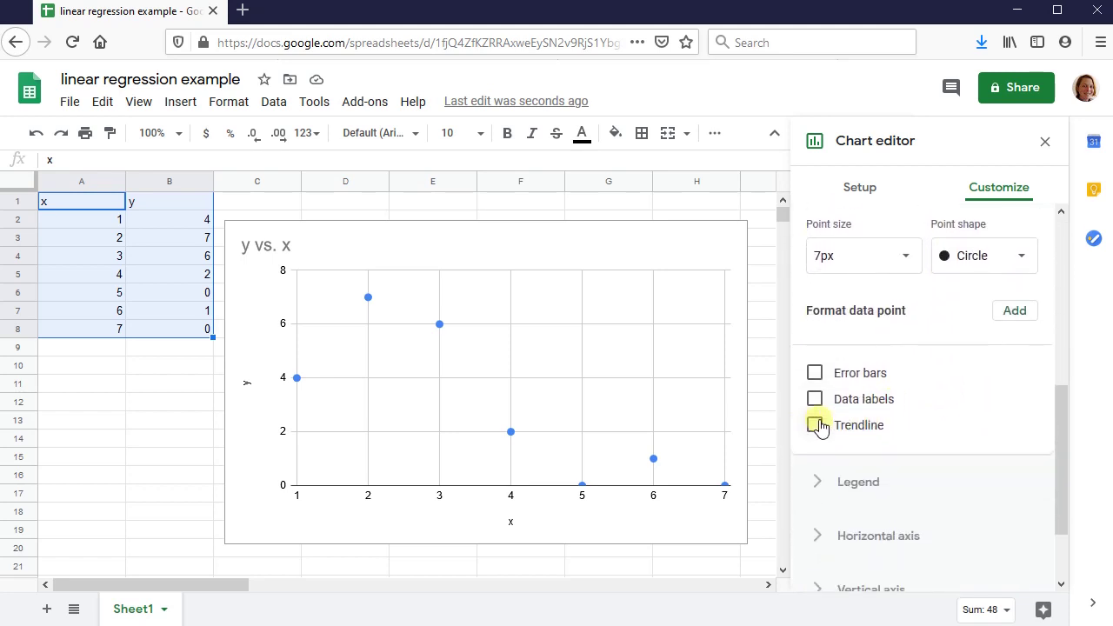
click(815, 426)
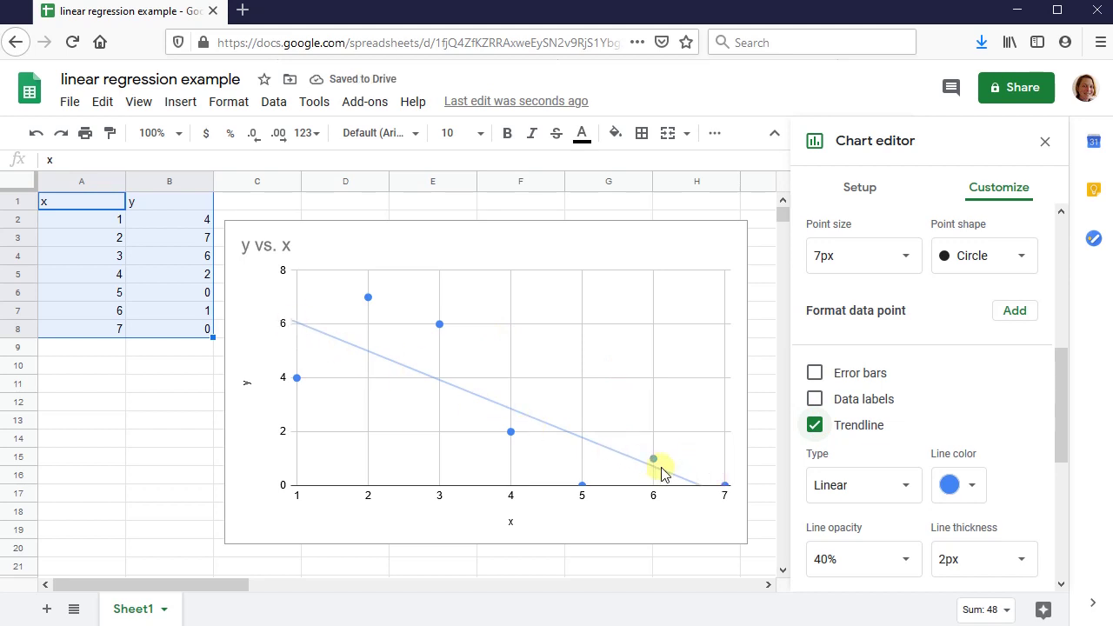
scroll(951, 425, down, 2)
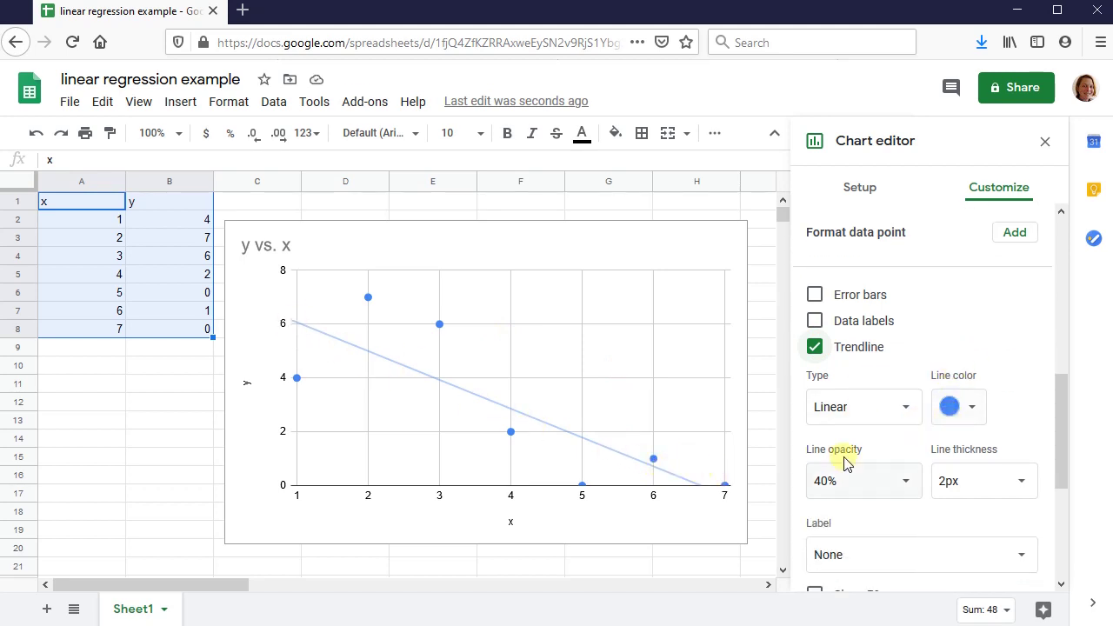
click(837, 416)
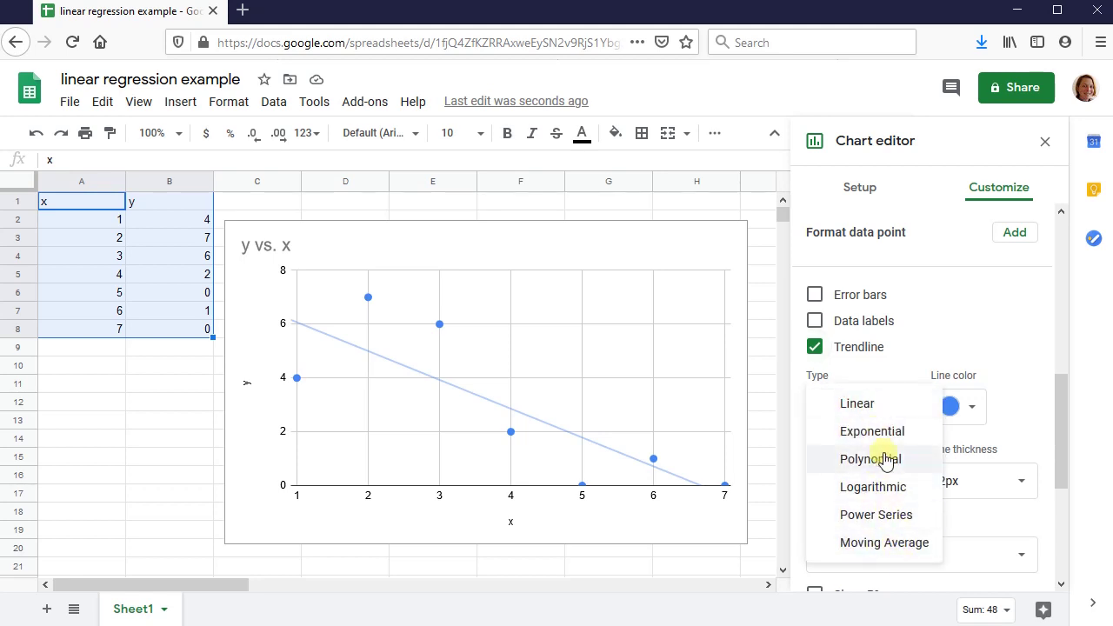
click(870, 403)
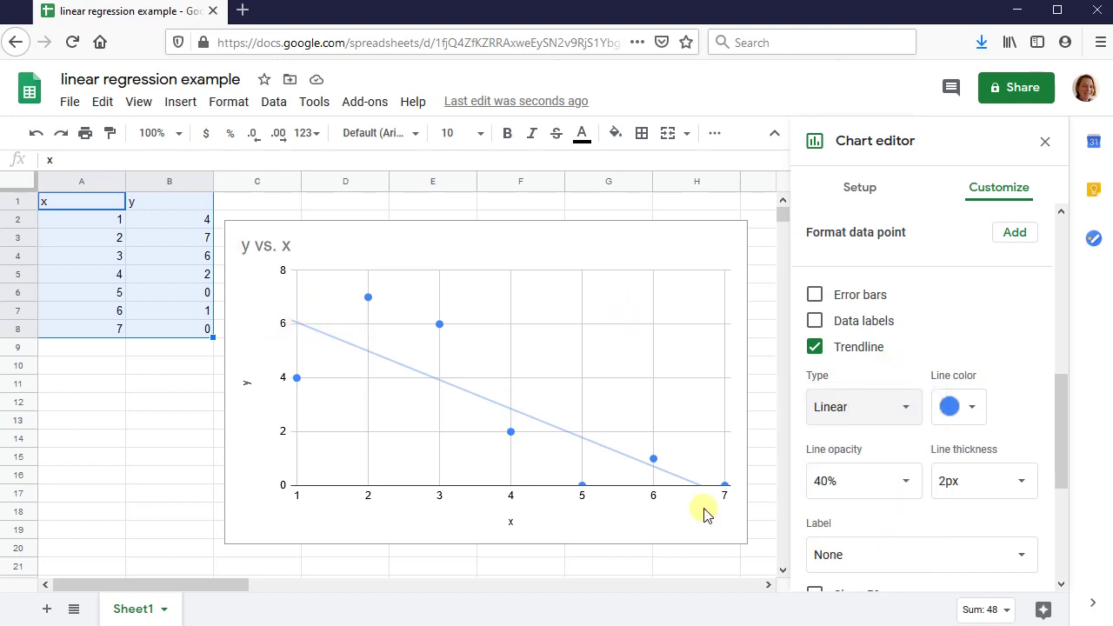
Label the trendline with its equation and show the R² value on the chart.
scroll(959, 323, down, 2)
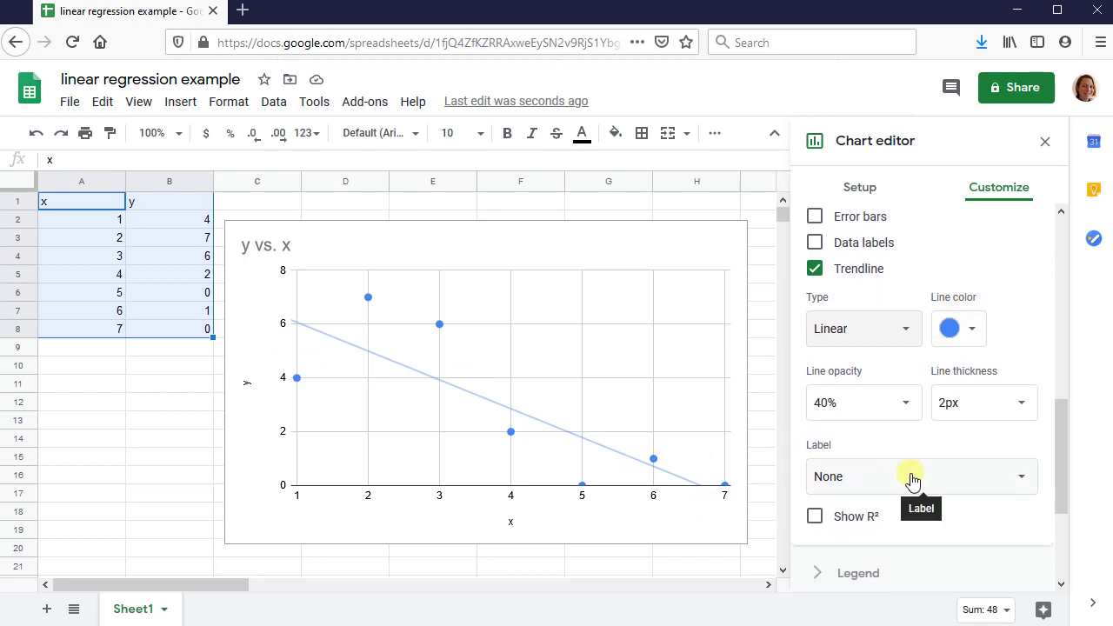
click(909, 478)
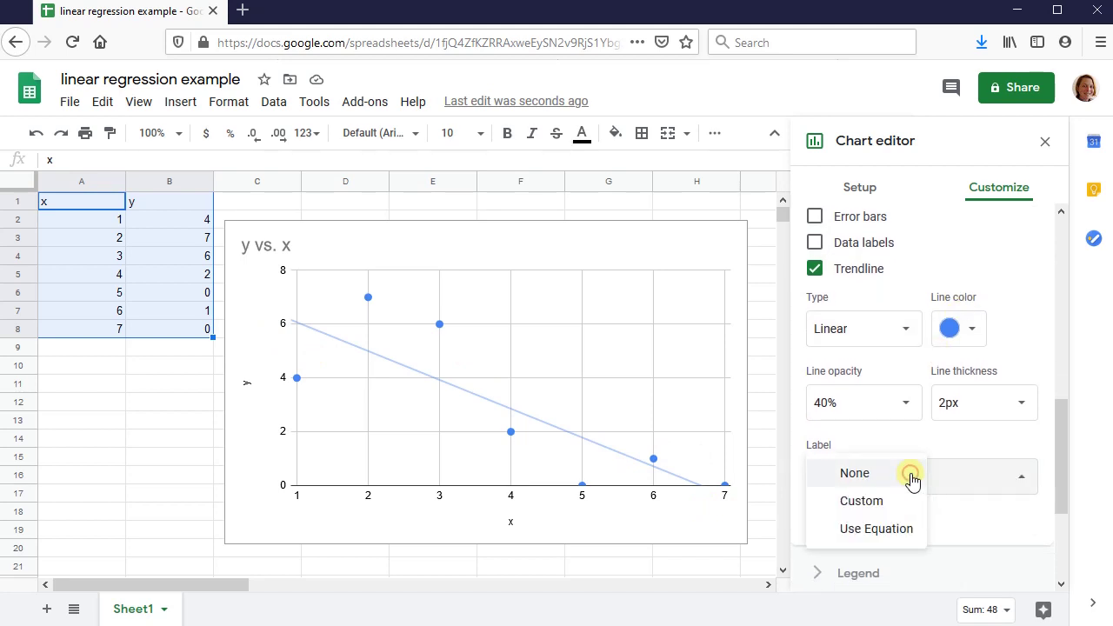
click(977, 472)
click(977, 472)
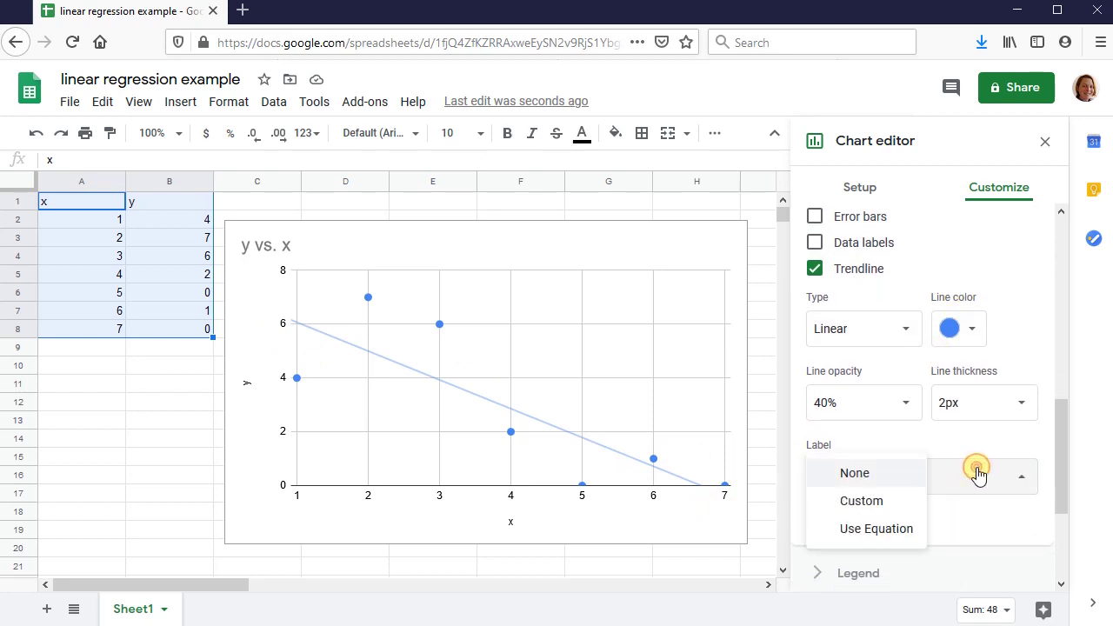
click(882, 537)
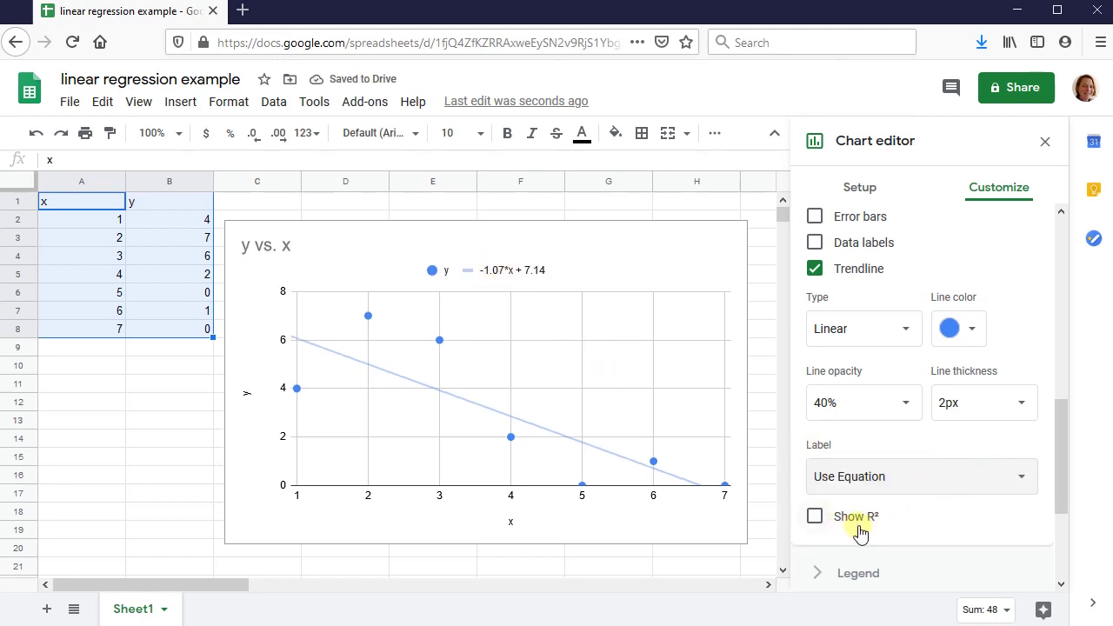
click(815, 518)
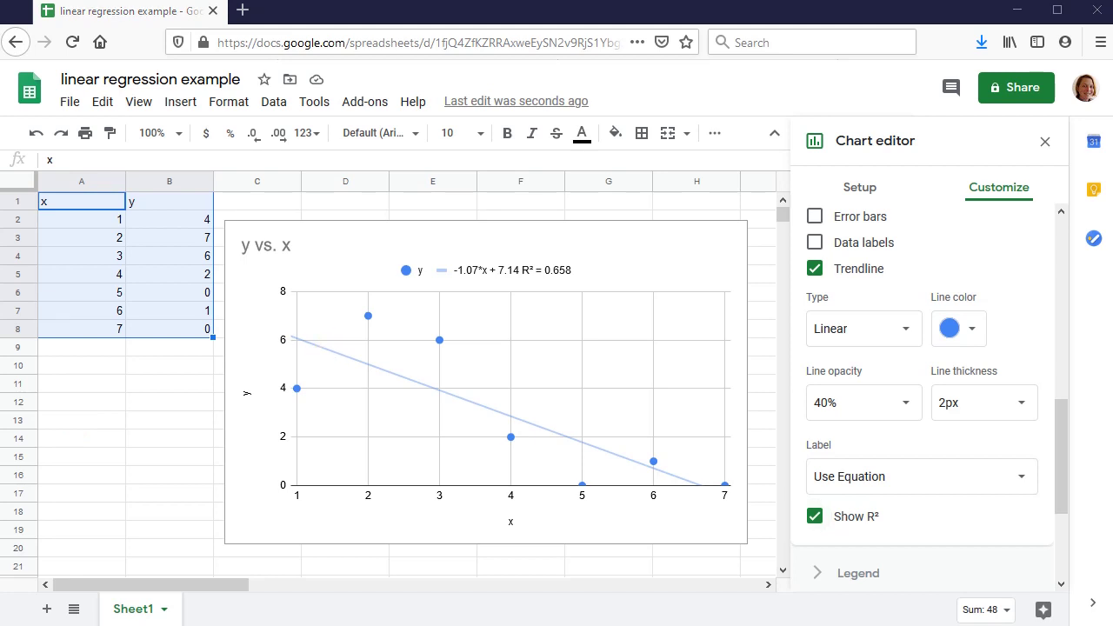
Enter the label r in A11 and calculate the square root of 0.658 beside it in B11 with =sqrt(0.658).
click(74, 385)
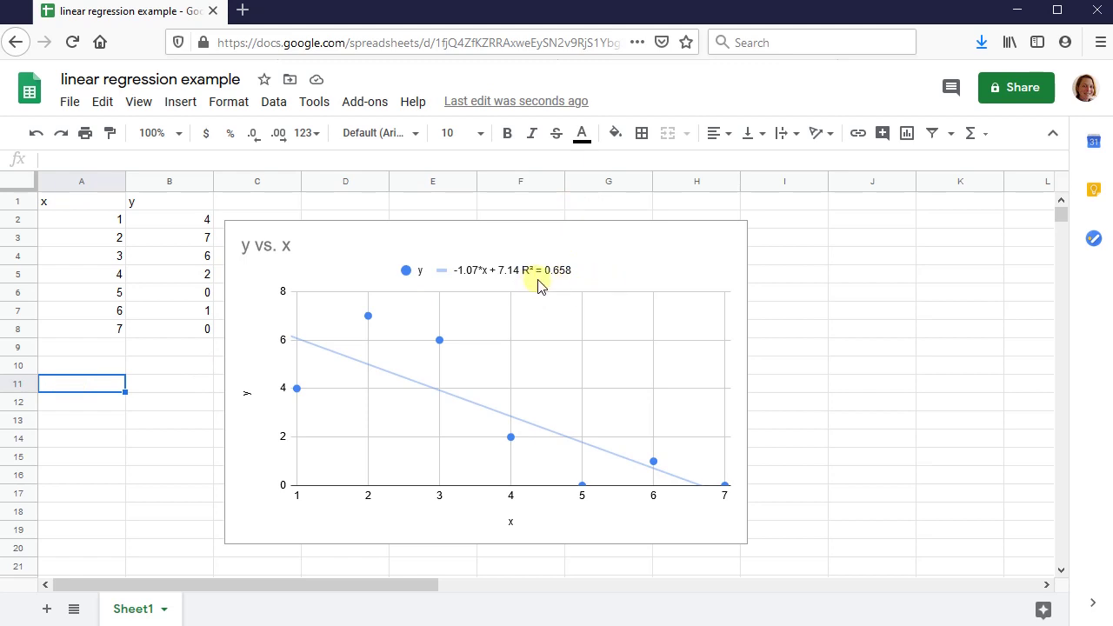
text(r)
key(Tab)
key(Left)
key(Right)
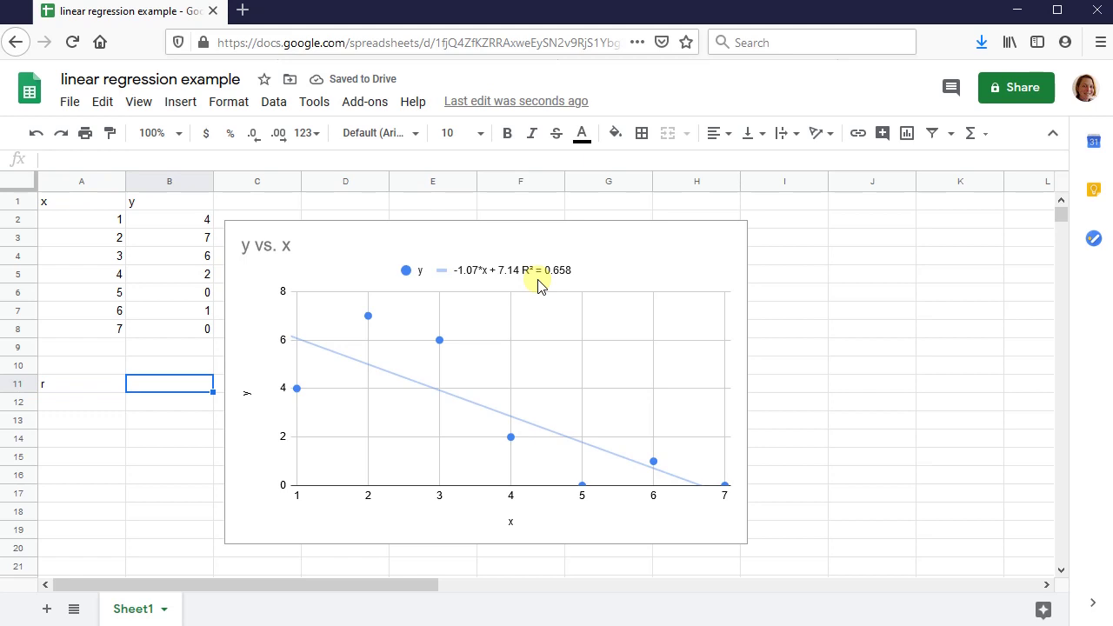
text(=sq)
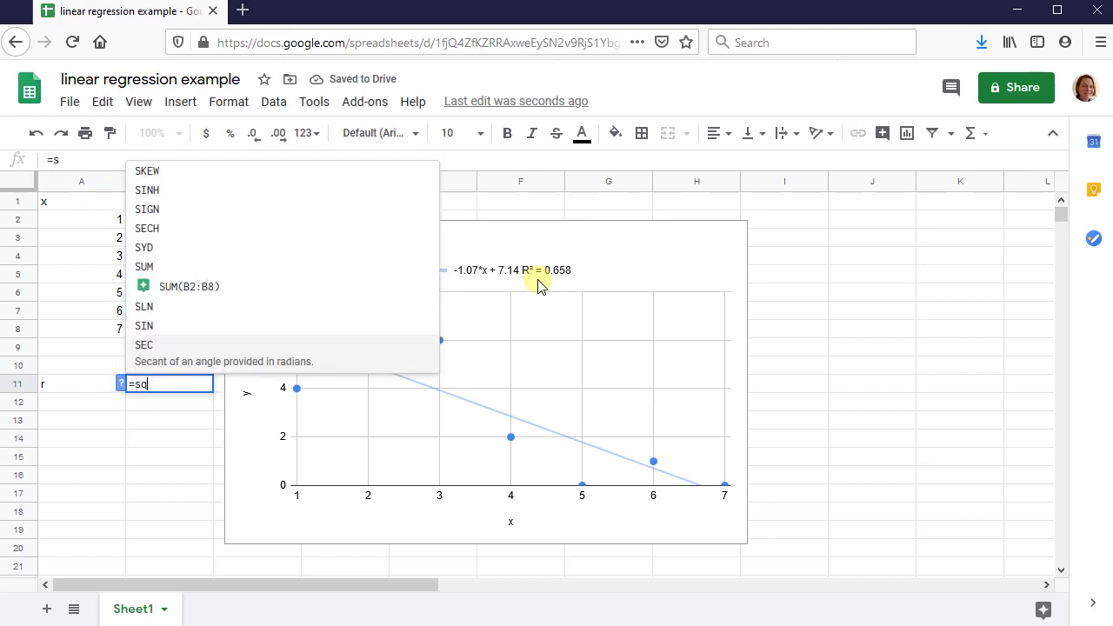
text(r)
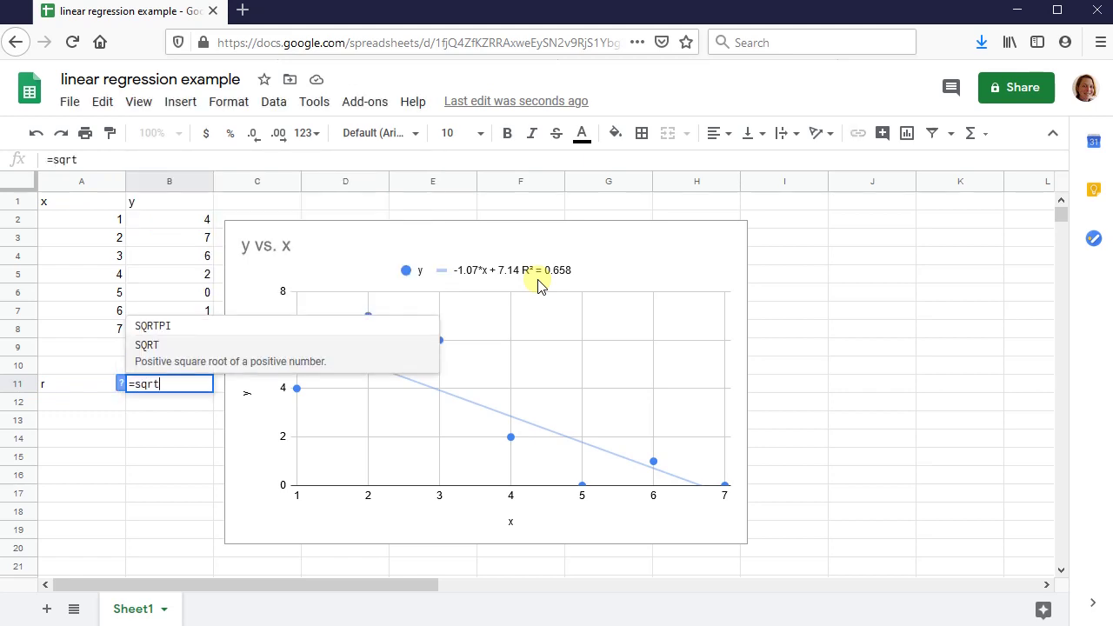
text(t()
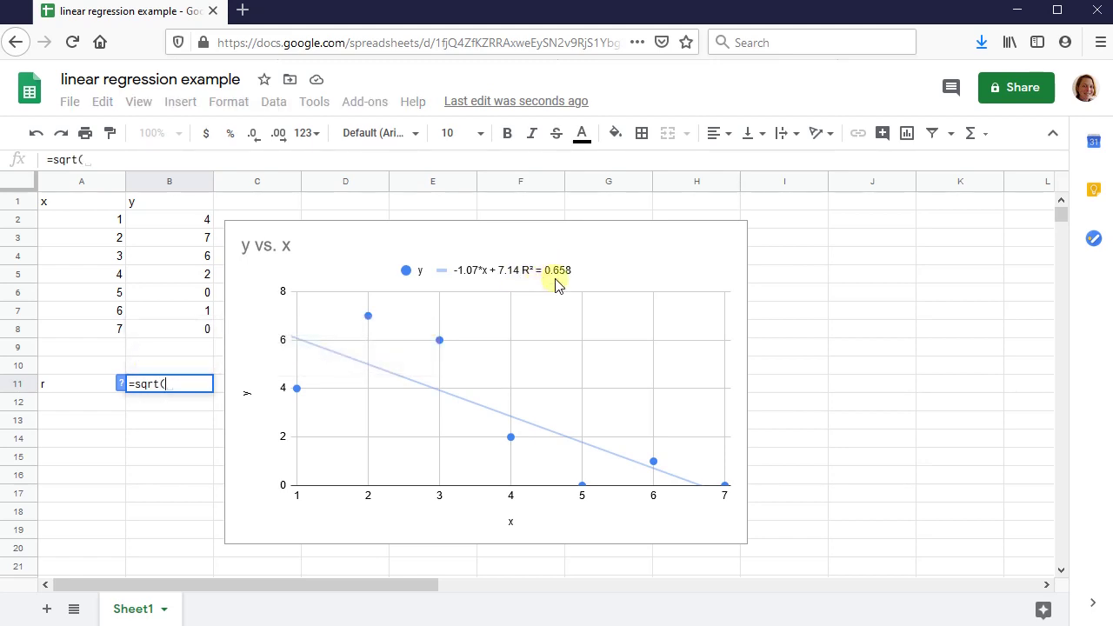
text(0.658)
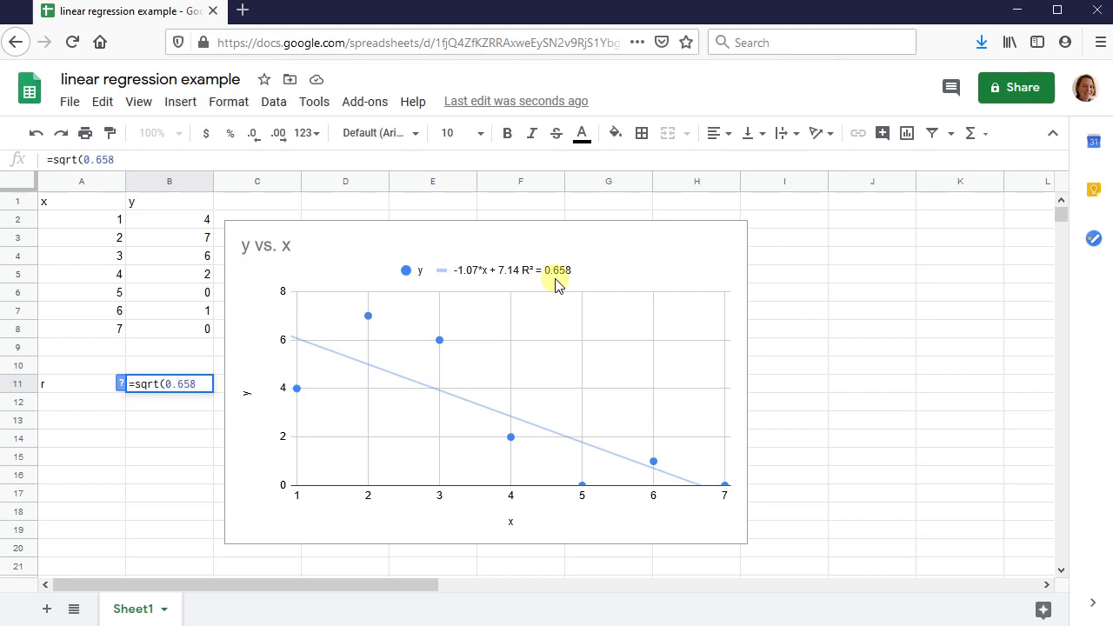
key(Return)
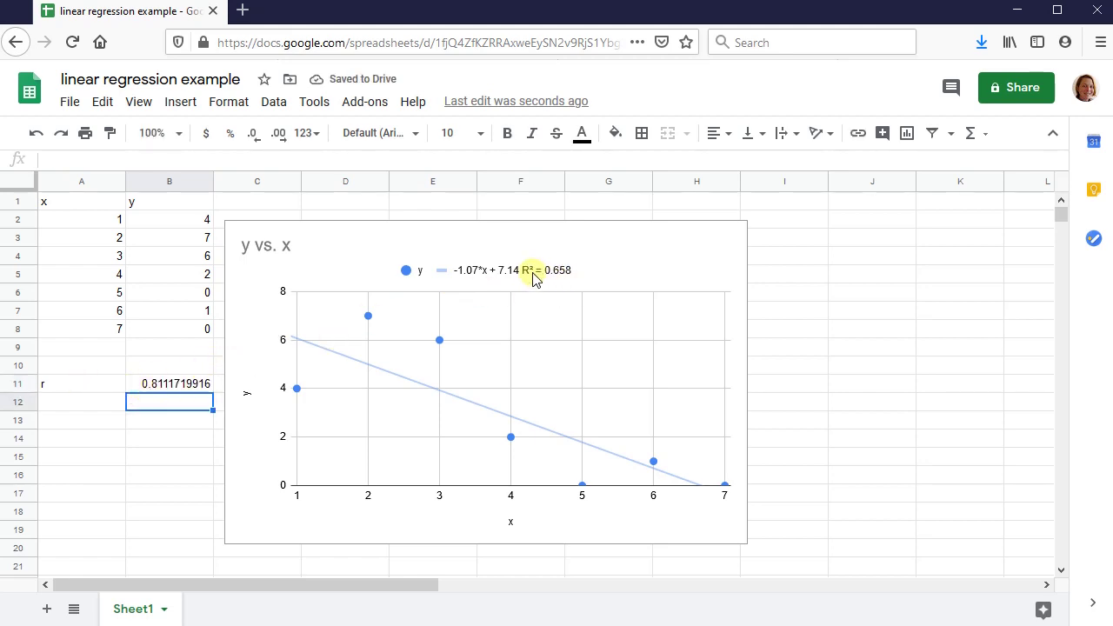
Make the correlation value in B11 negative by changing its formula to =-sqrt(0.658).
click(165, 383)
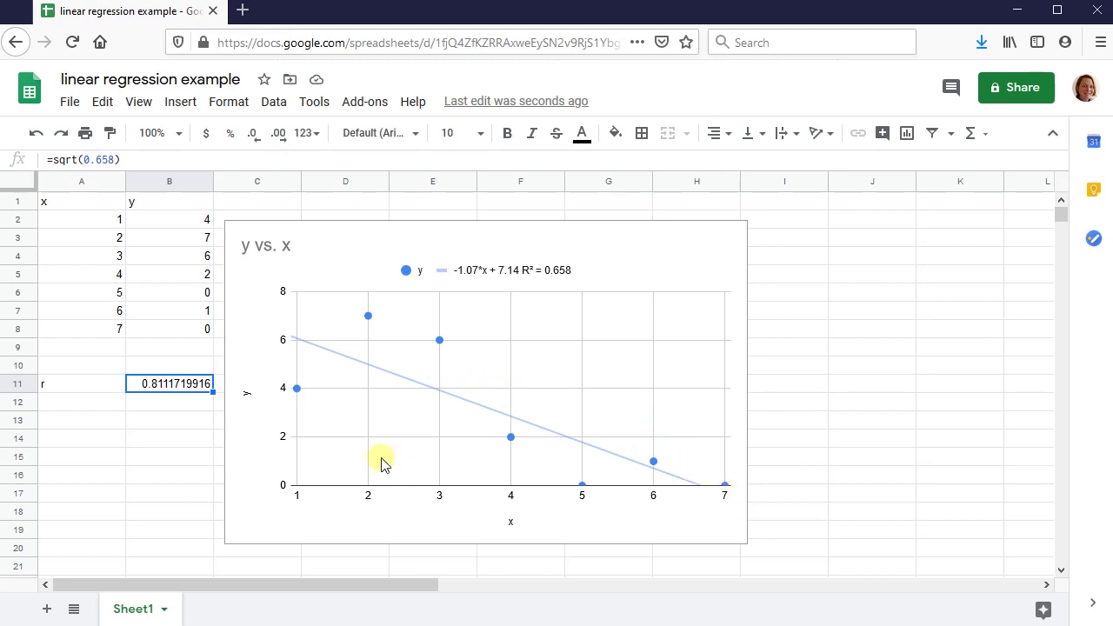
double_click(144, 387)
click(138, 385)
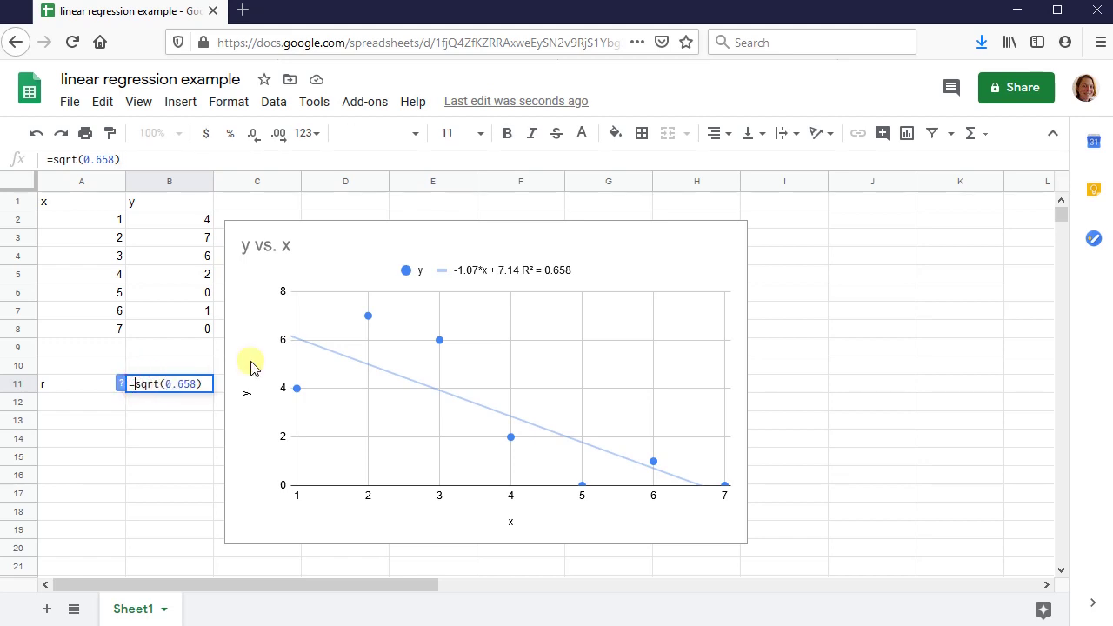
text(-)
key(Return)
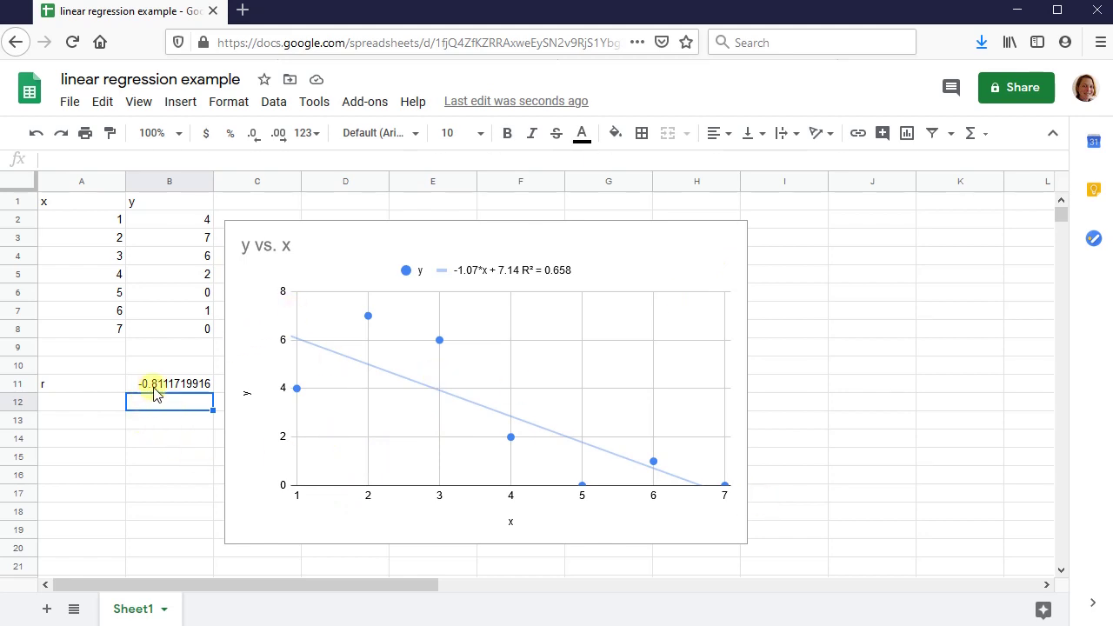
Start a prediction table with the headers x in A13 and y-predict in B13, and the x value 1.5 in A14.
click(111, 443)
click(104, 424)
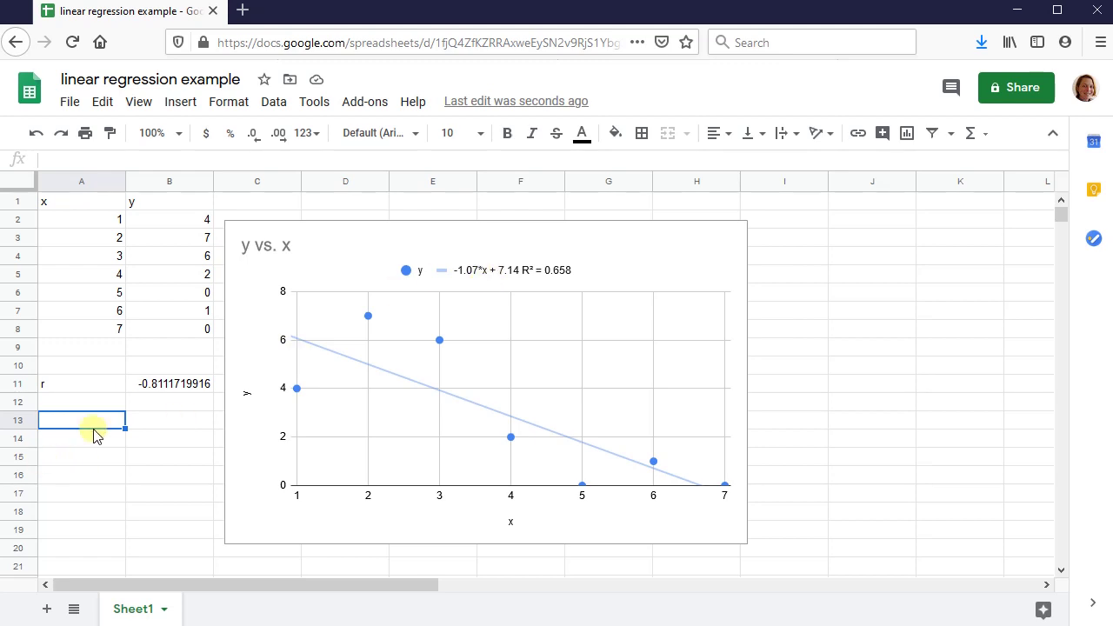
text(x)
key(Return)
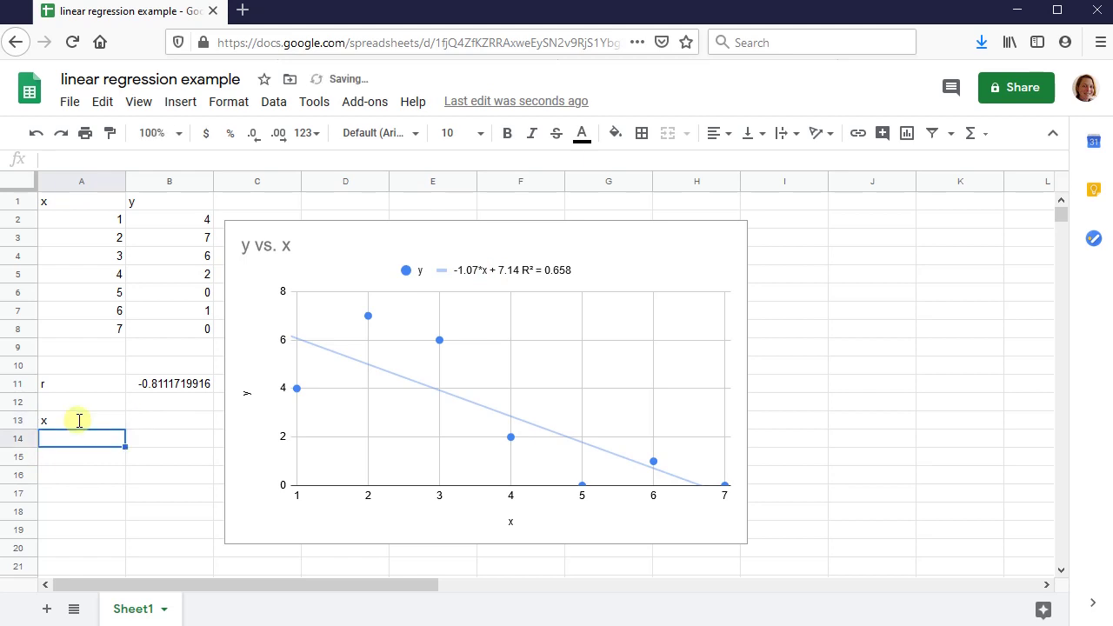
text(1.5)
key(Tab)
key(Up)
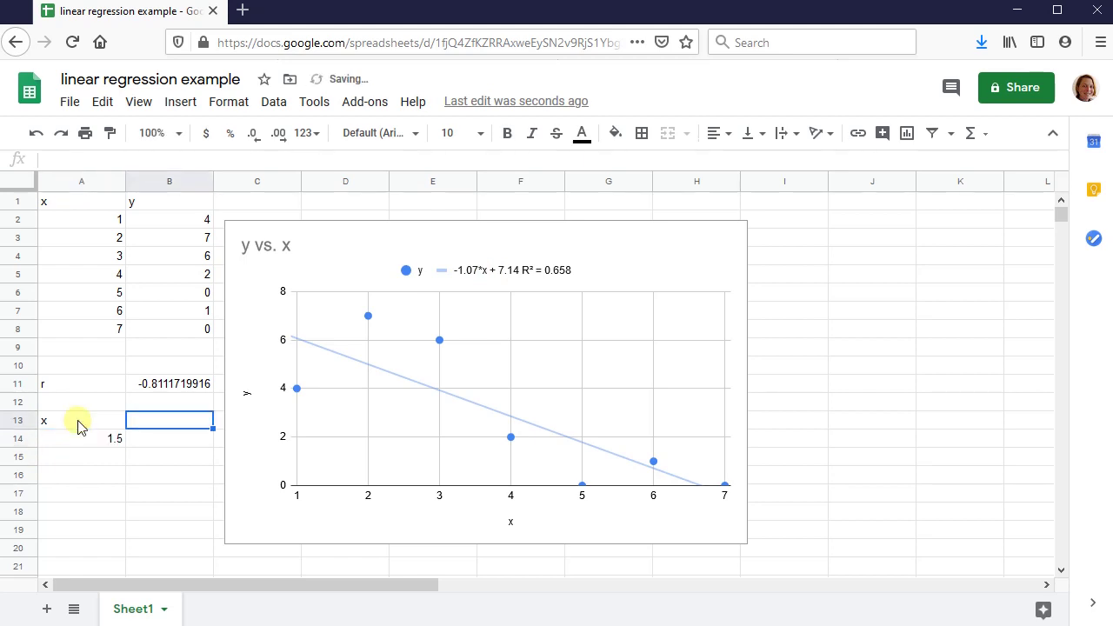
text(y-predict)
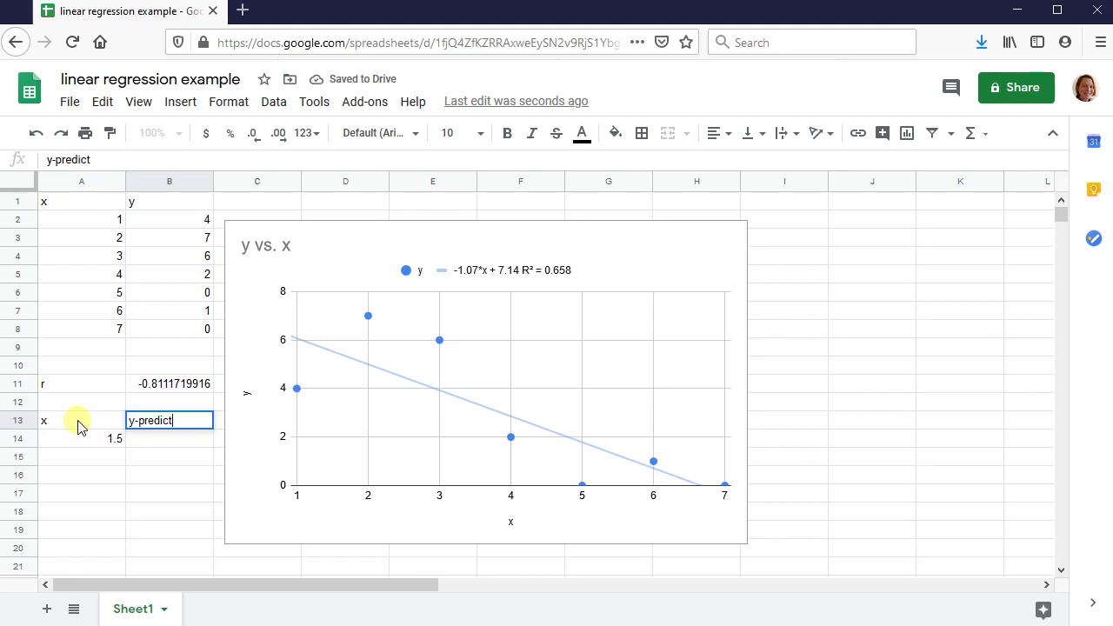
key(Return)
key(Left)
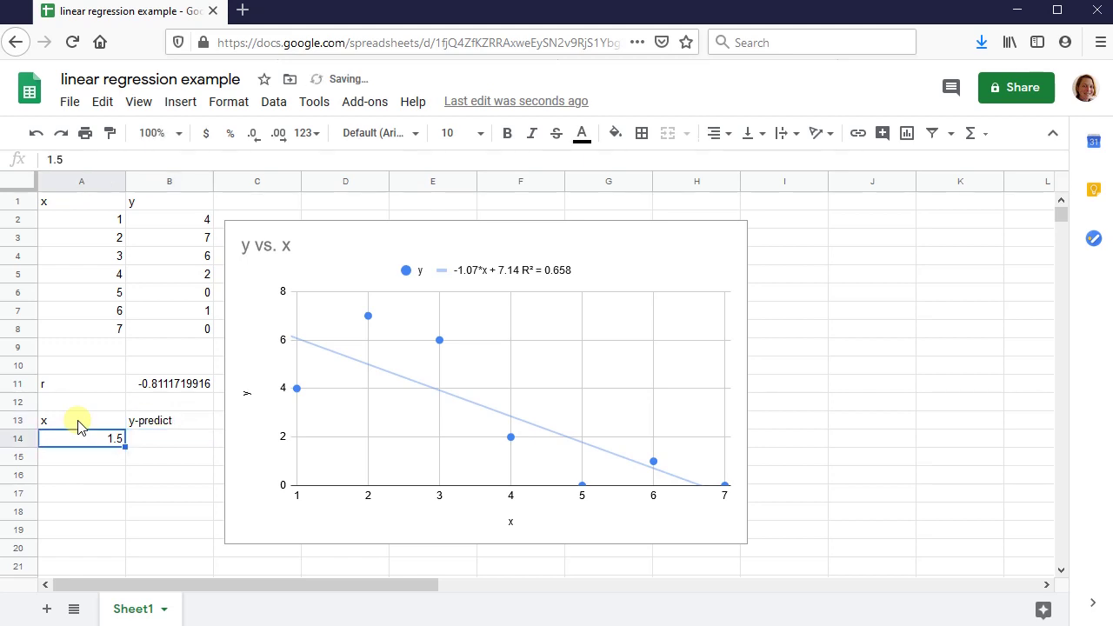
Calculate the predicted y for x = 1.5 in B14 from the trendline equation with =-1.07*1.5+7.14.
key(Tab)
text(=)
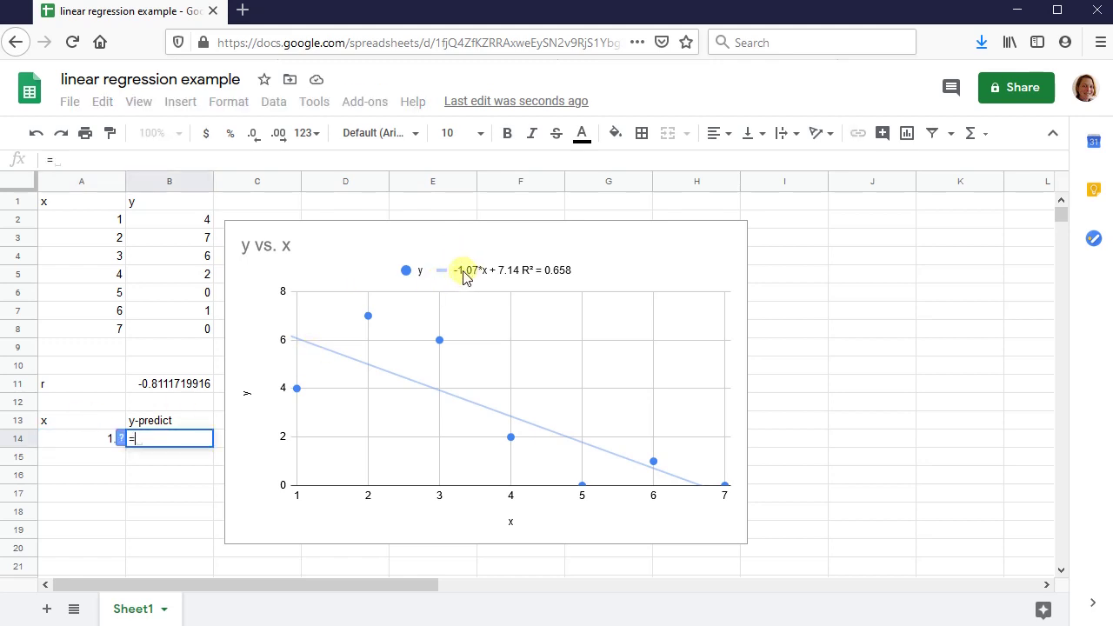
text(-1.0)
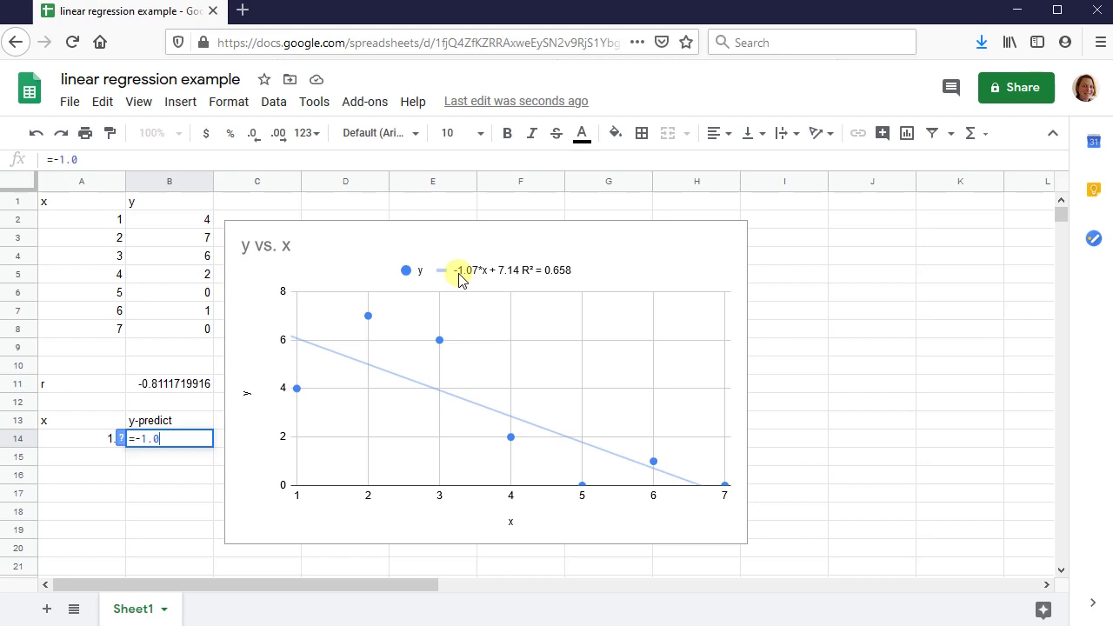
text(7*)
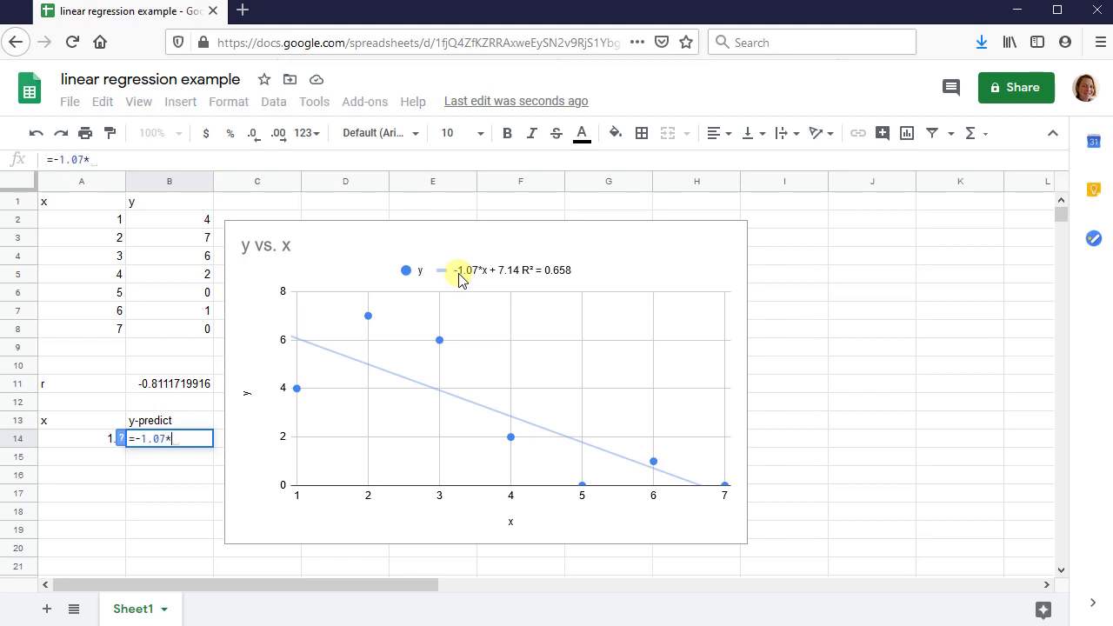
text(1.)
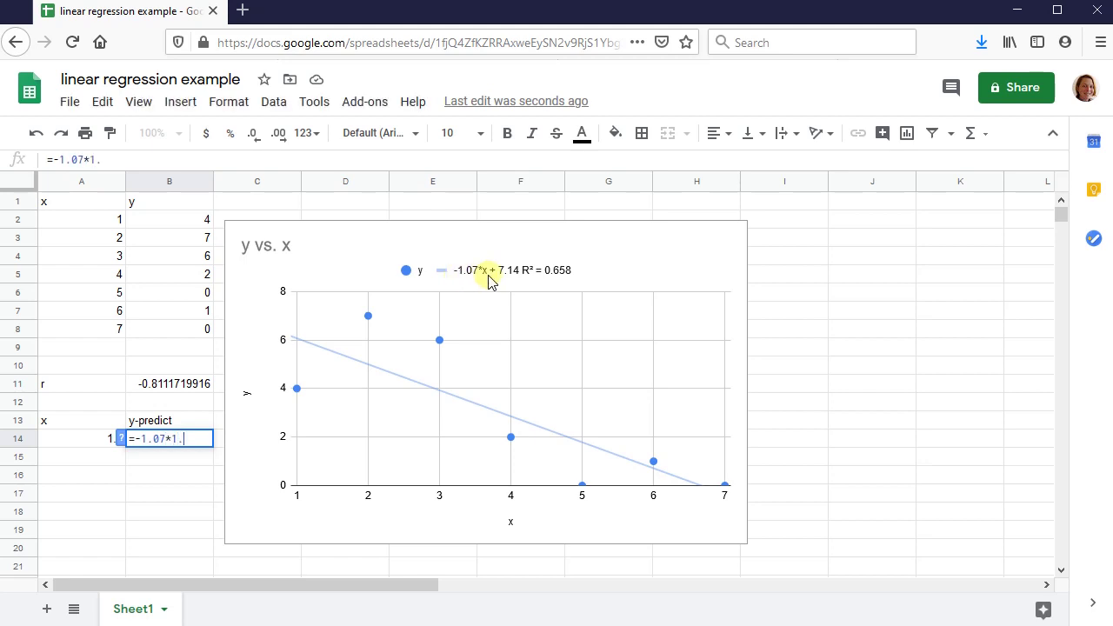
text(5+)
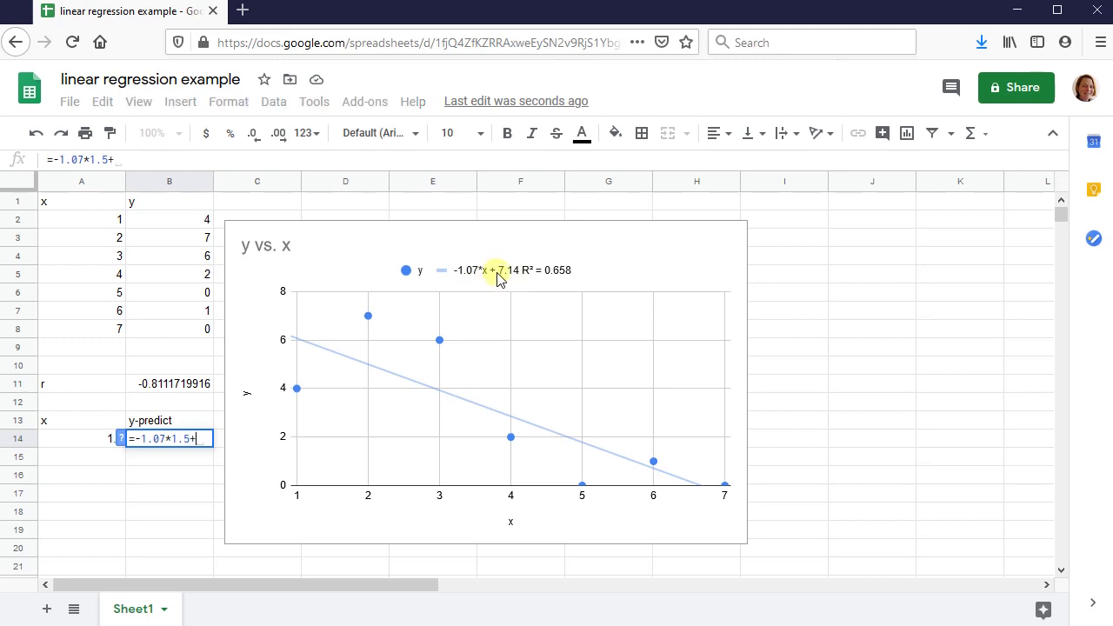
text(7)
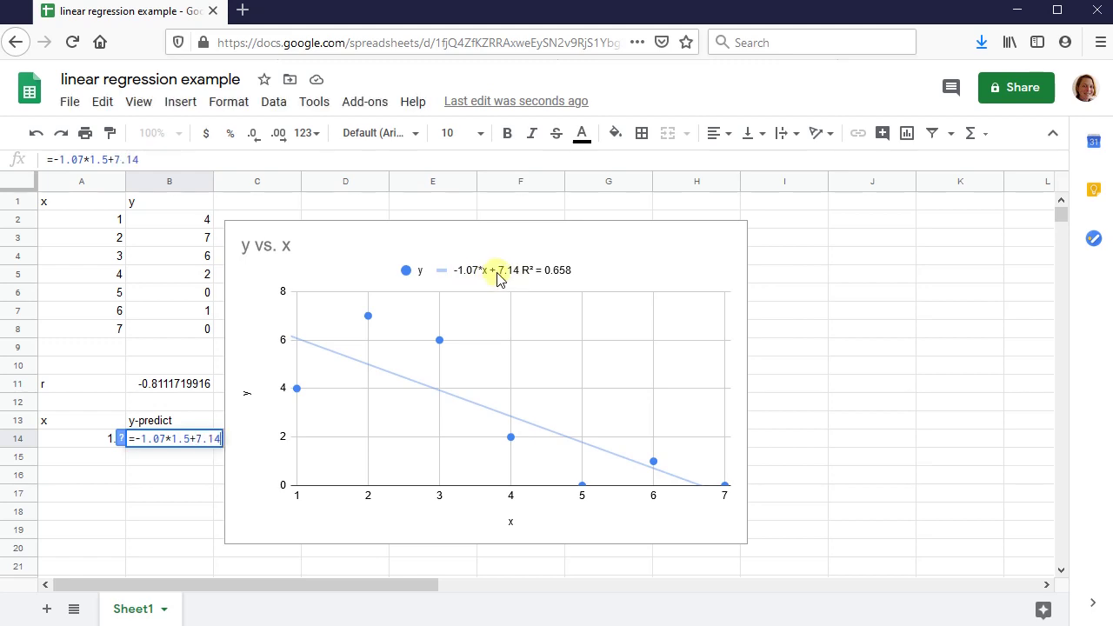
text(.14)
key(Return)
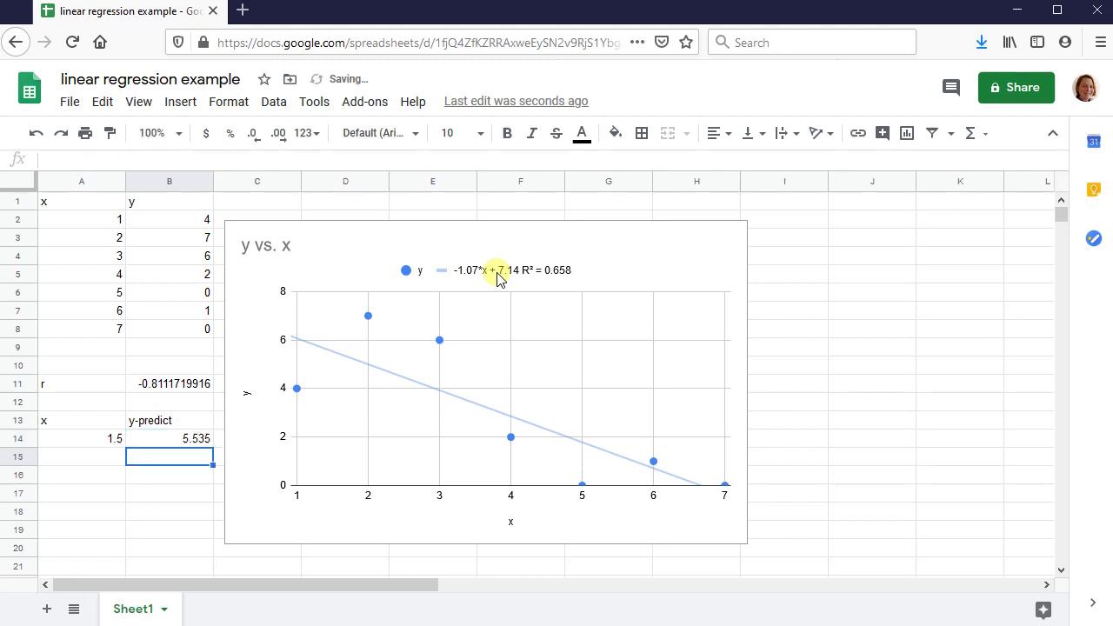
click(178, 439)
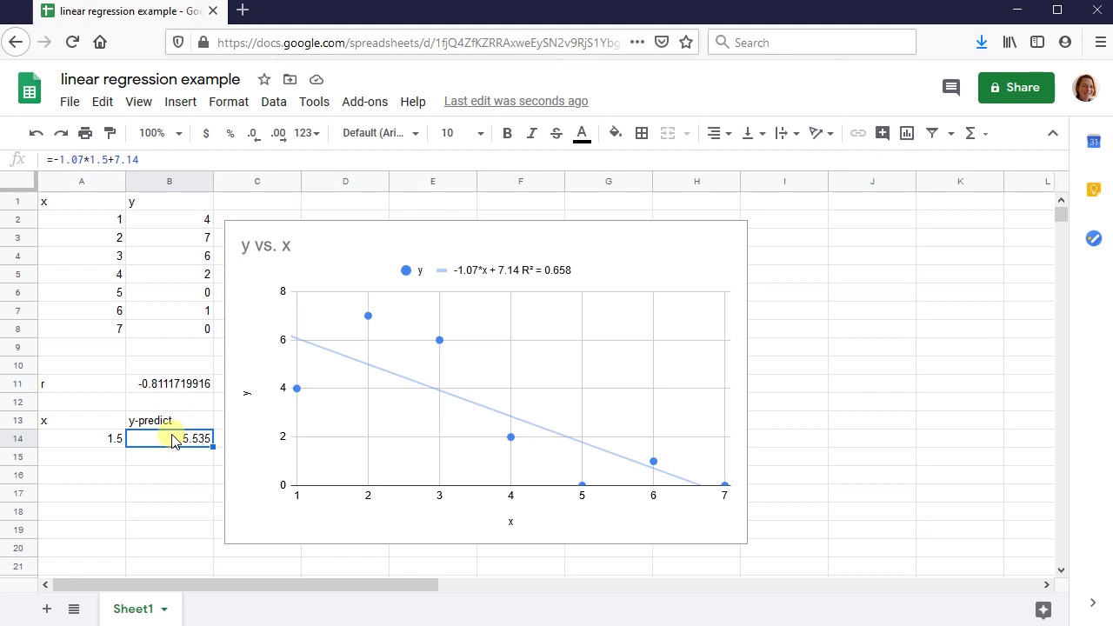
click(170, 461)
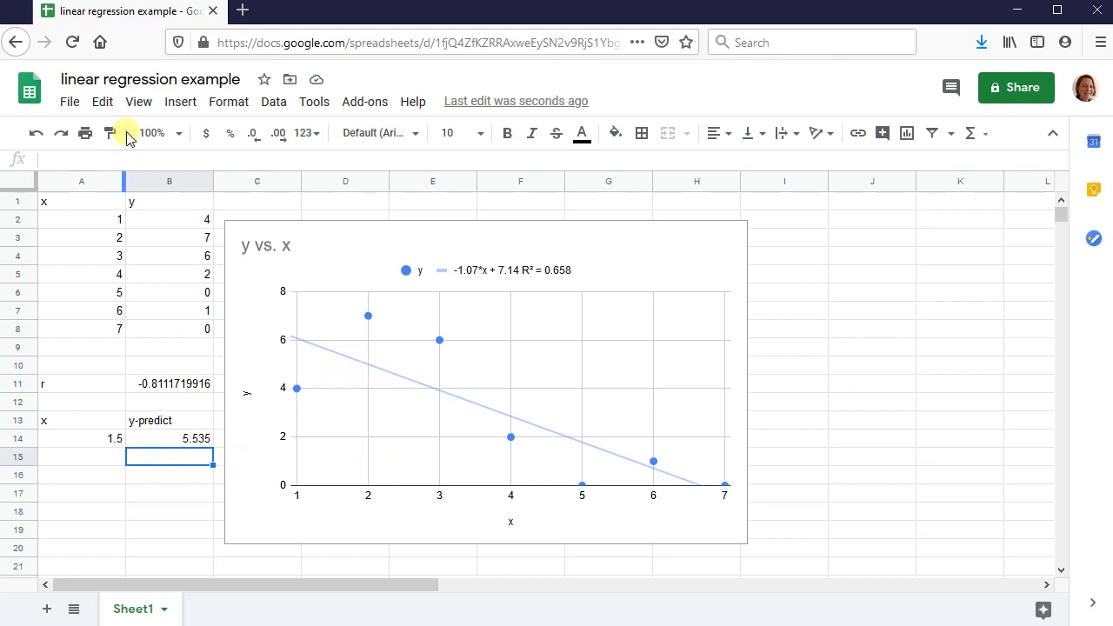
Download the spreadsheet as a Microsoft Excel (.xlsx) file and save it to the computer.
key(F5)
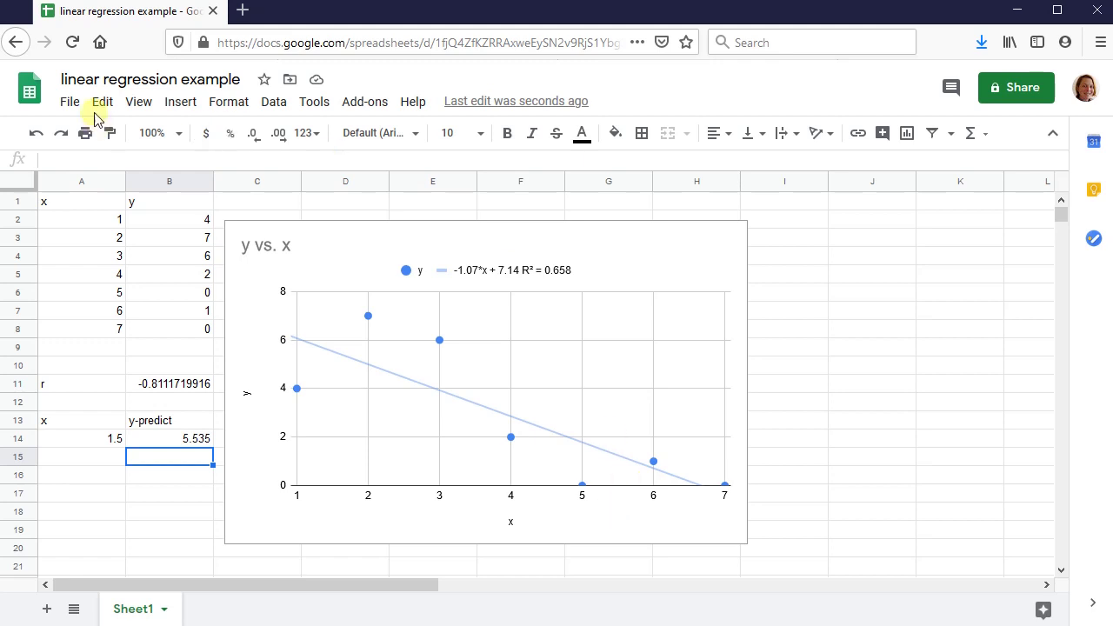
click(69, 103)
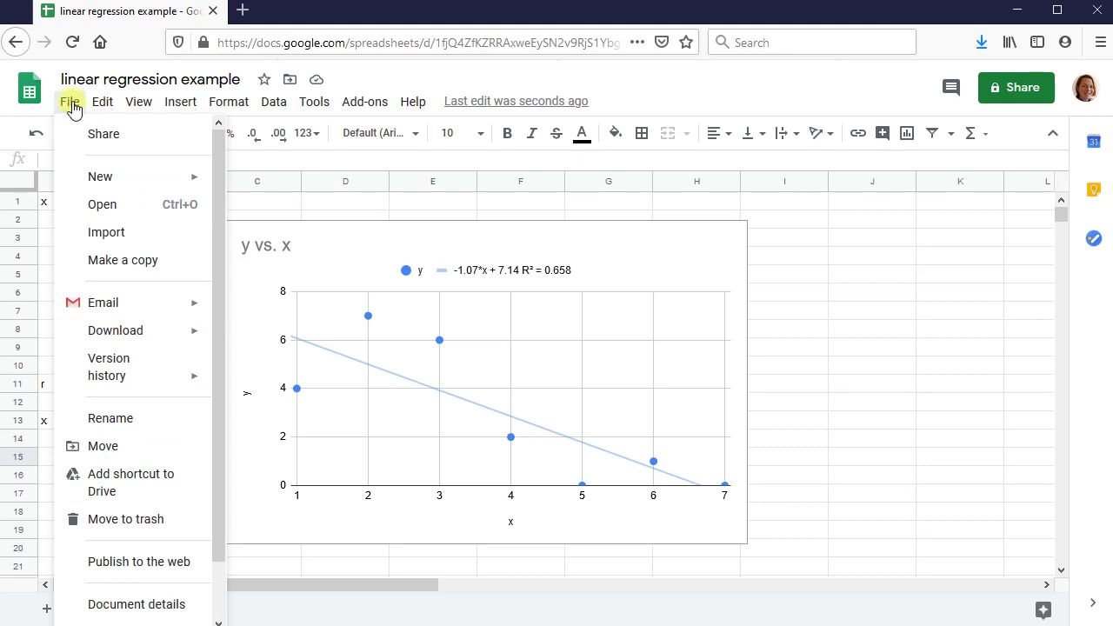
mouse_move(82, 327)
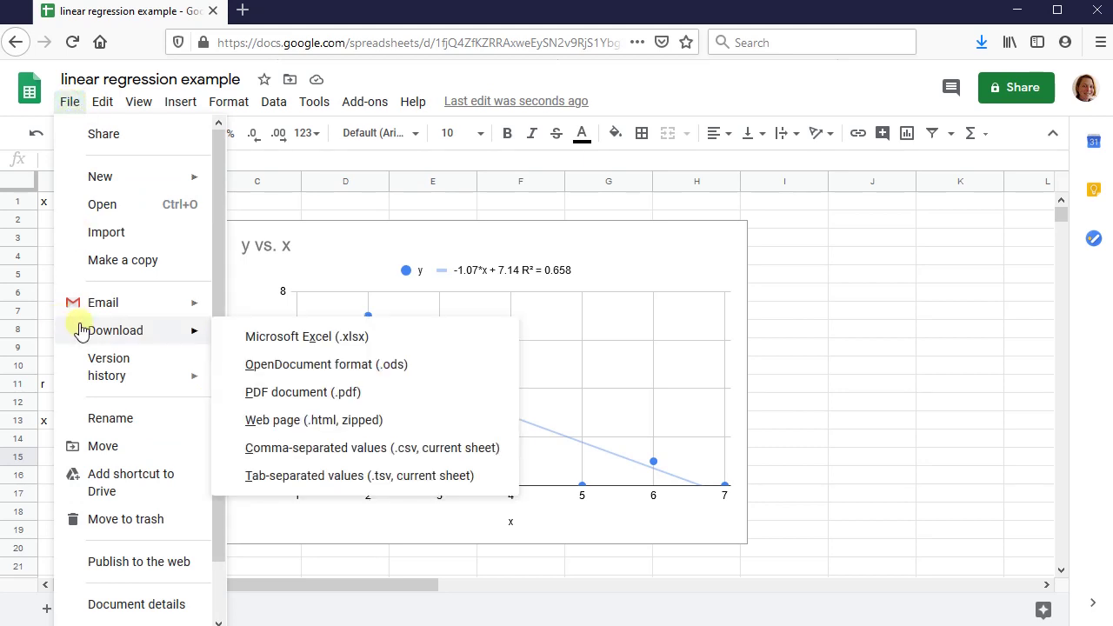
click(284, 339)
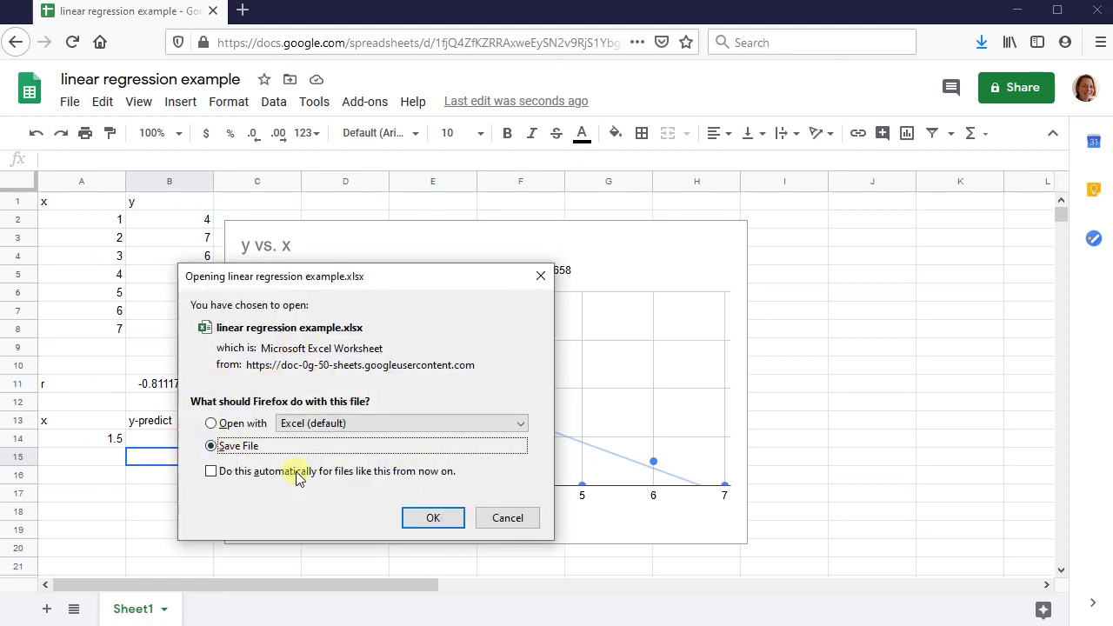
click(426, 524)
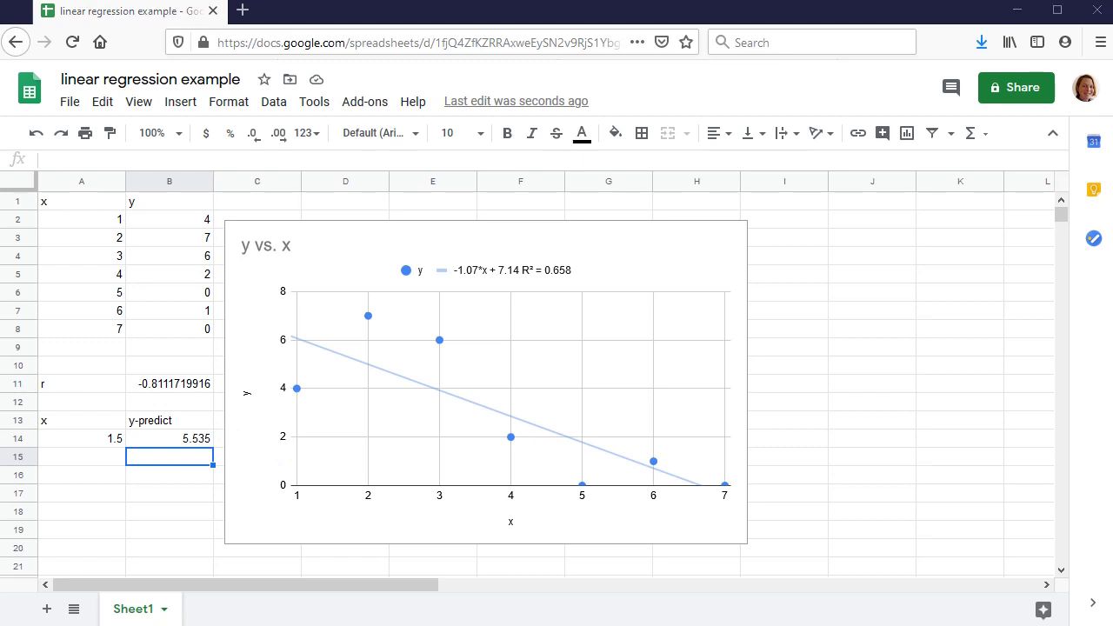
Open linear regression example.xlsx from the Downloads folder in Excel and enable editing.
key(super+e)
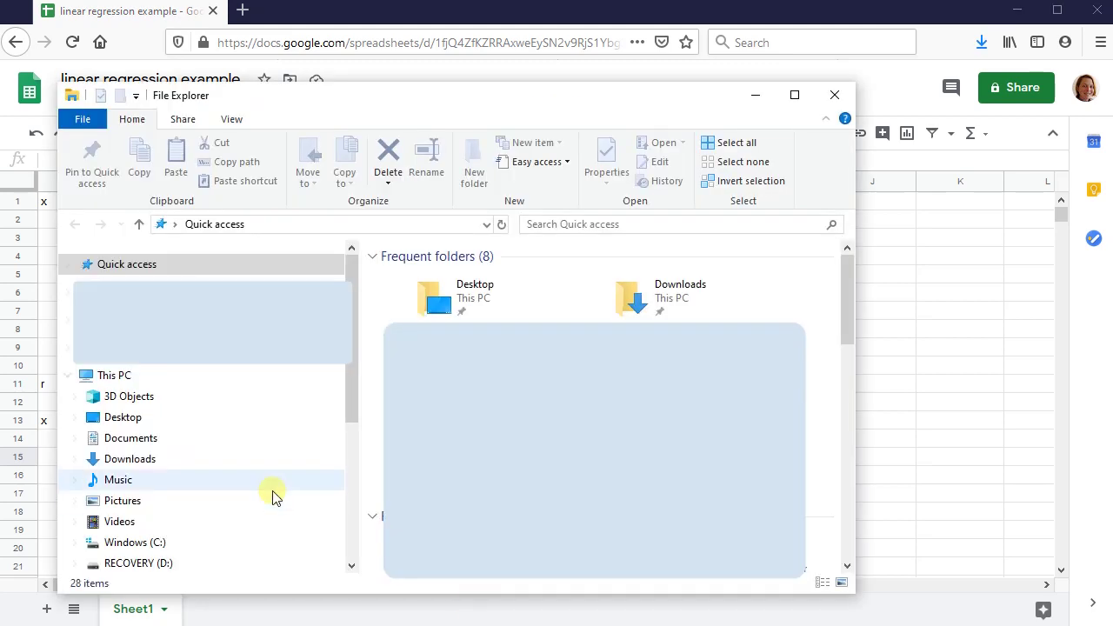
click(126, 461)
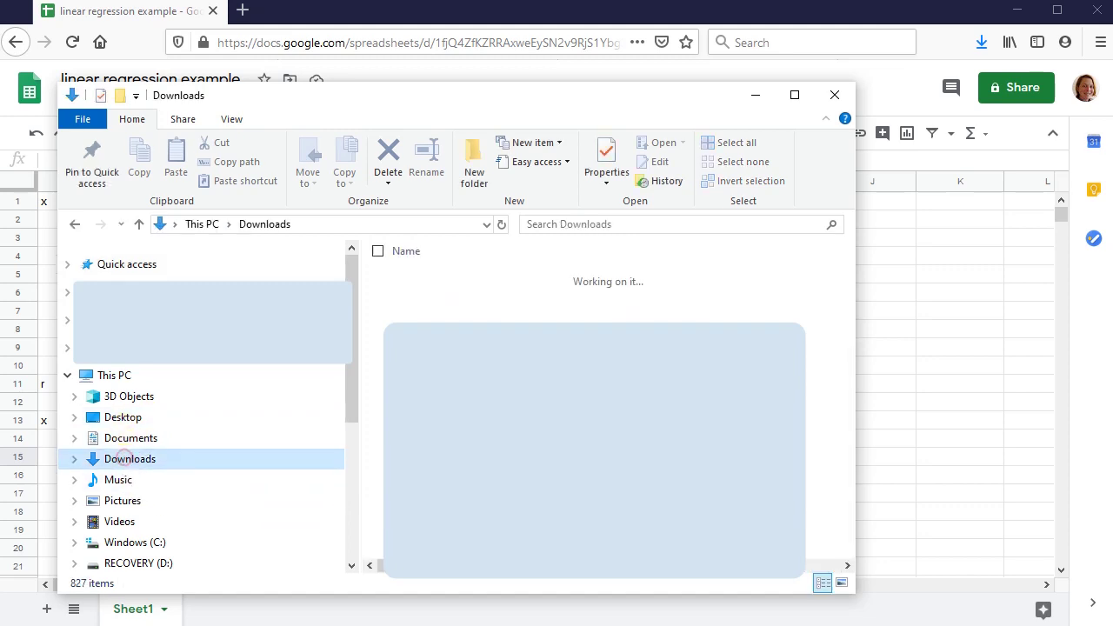
click(485, 304)
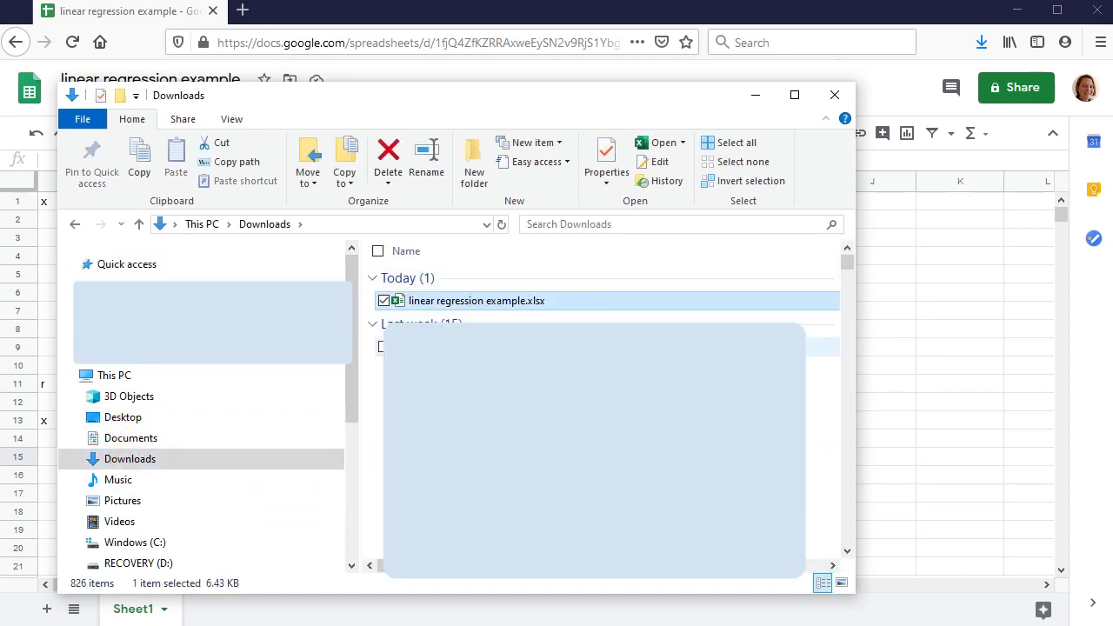
key(Return)
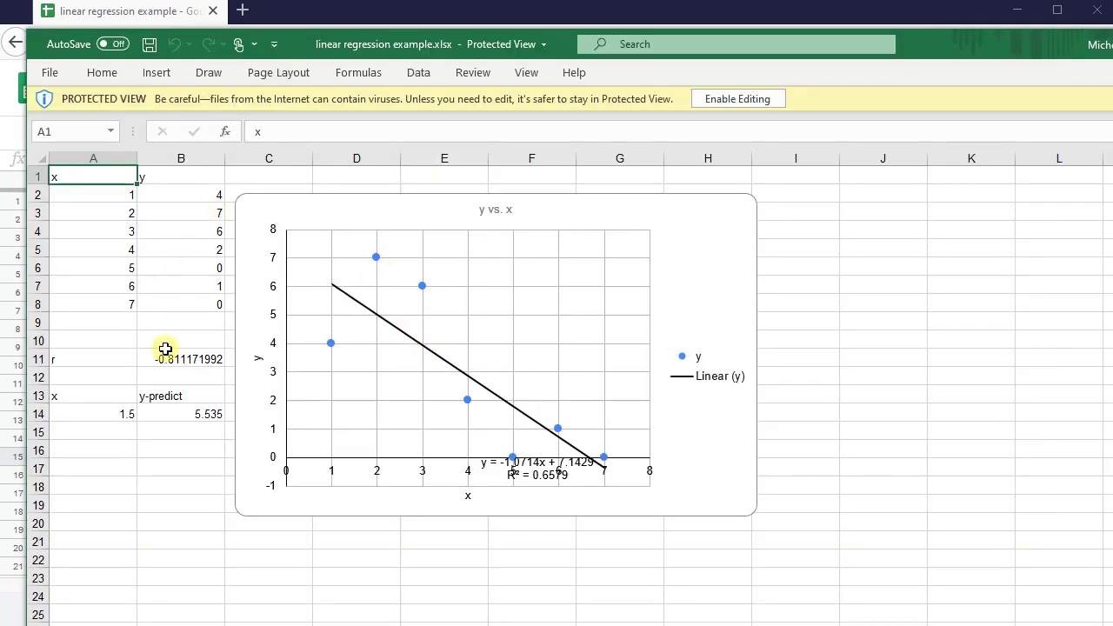
click(151, 377)
drag(82, 184, 846, 557)
click(527, 487)
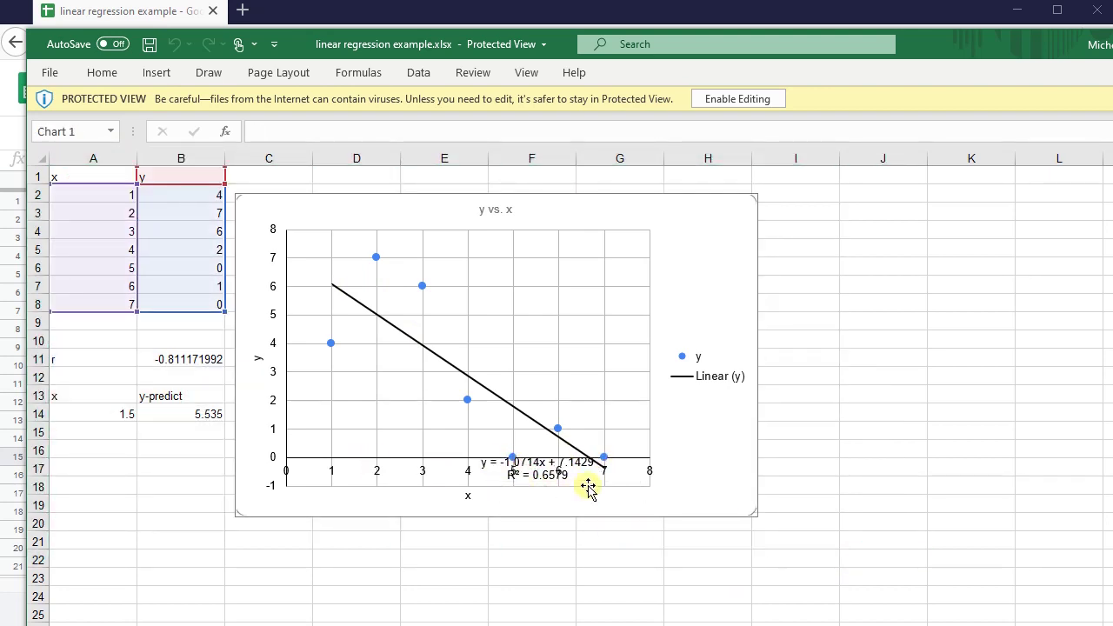
click(737, 101)
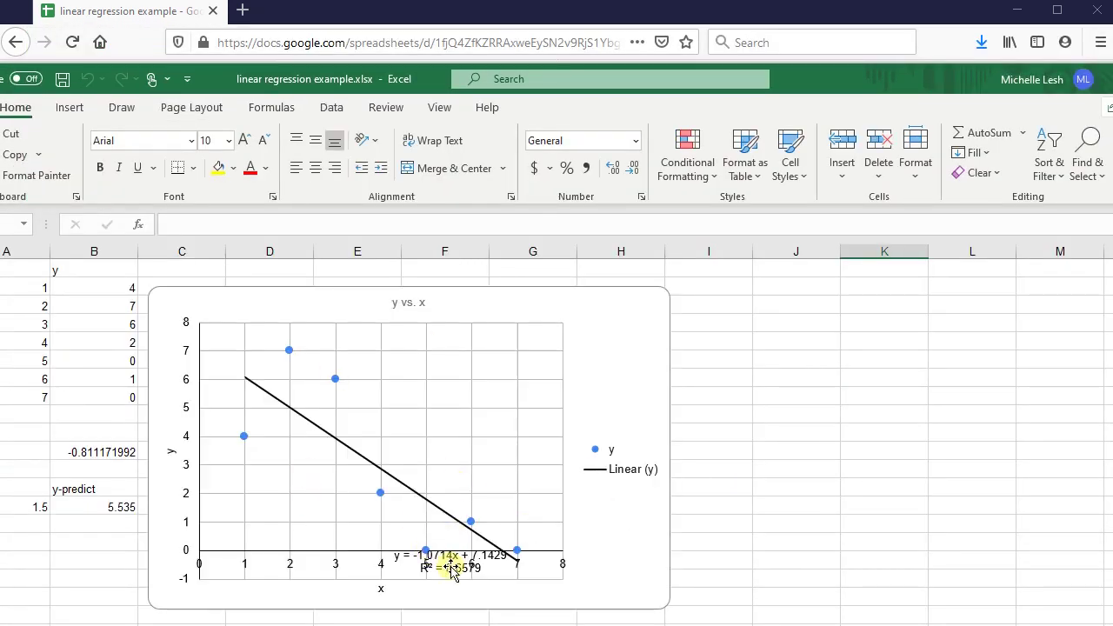
Move the trendline equation and R² label off the x axis to the upper-right corner of the y vs. x chart.
click(453, 572)
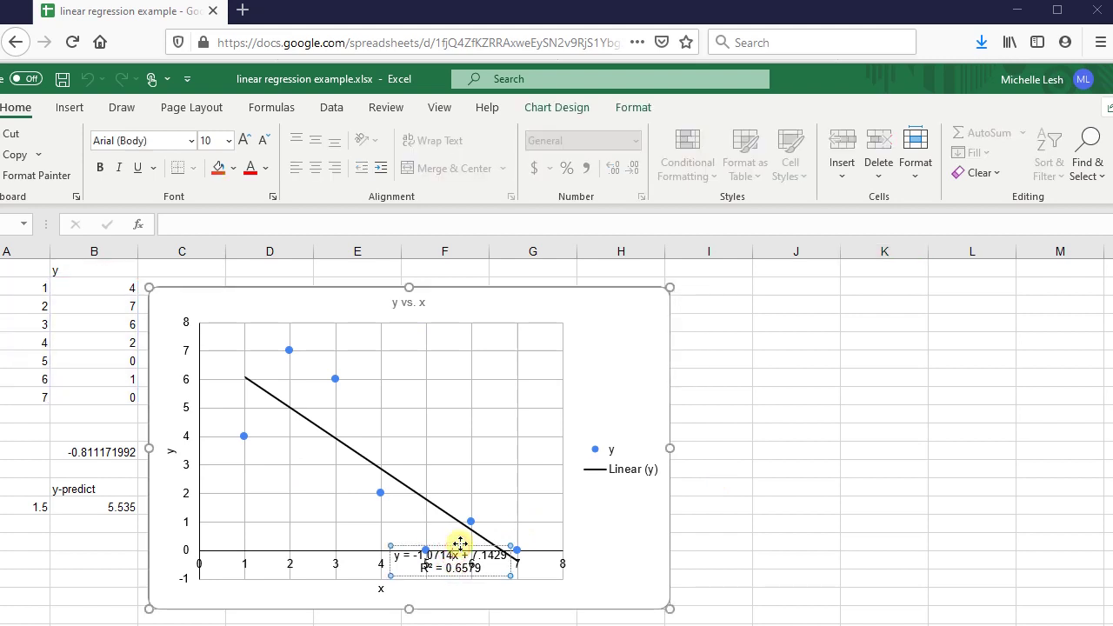
drag(460, 543, 625, 294)
click(807, 436)
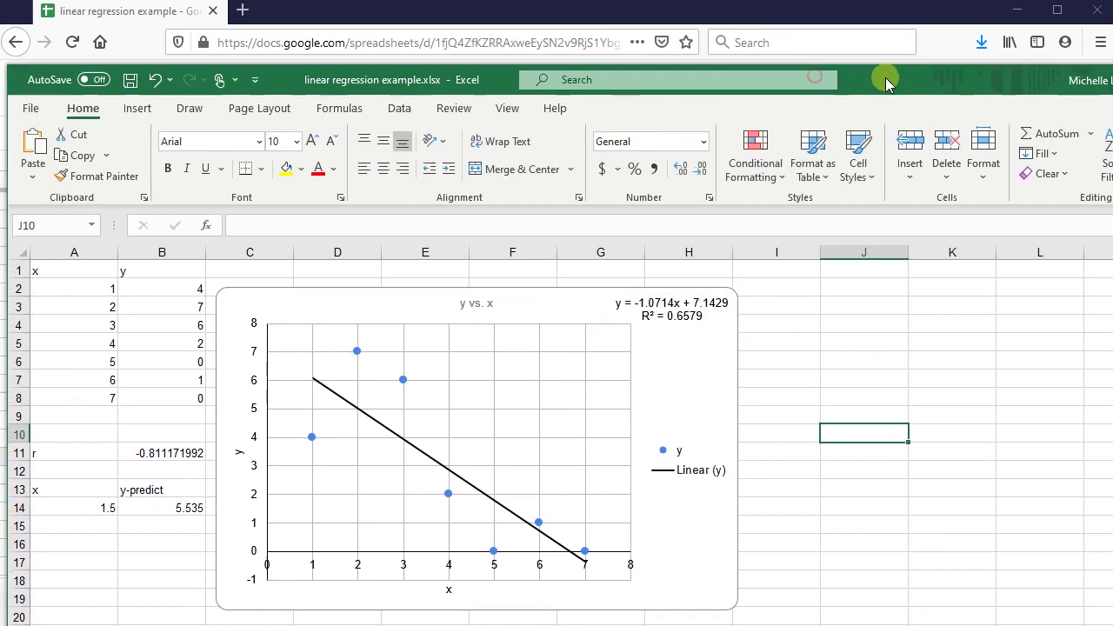
click(934, 366)
click(724, 313)
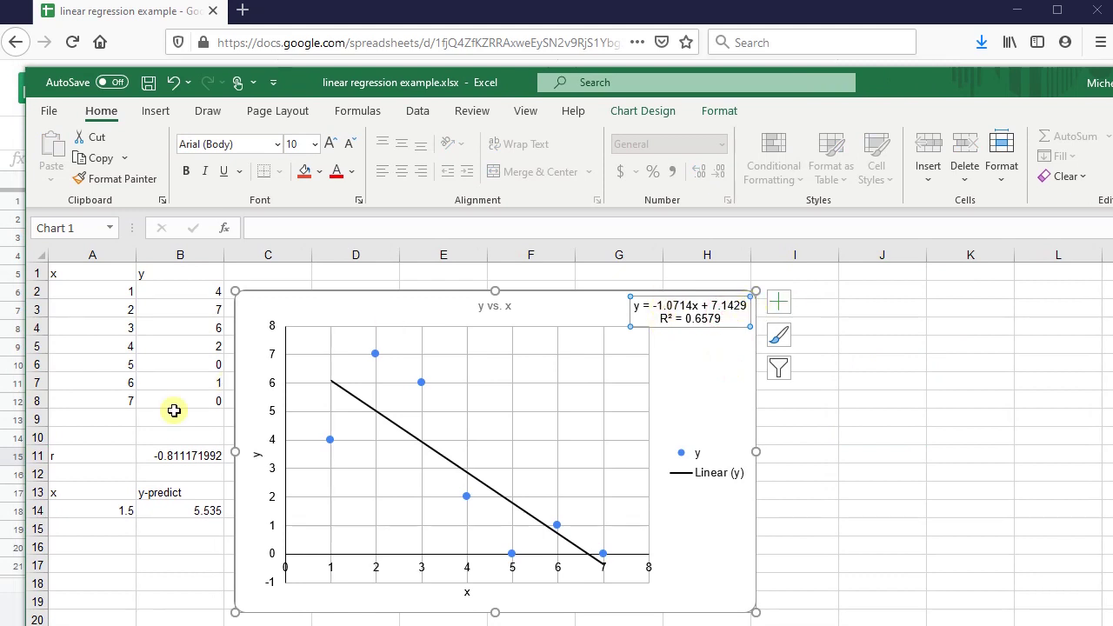
Check the r label and its correlation value in A11:B11, and save the workbook.
drag(174, 455, 123, 453)
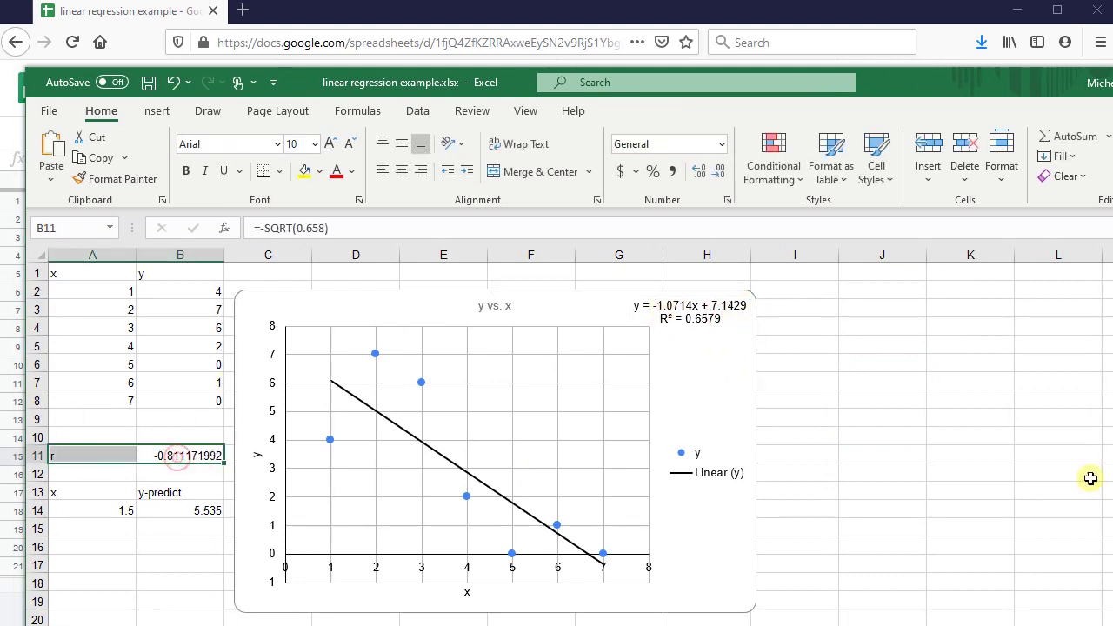
click(896, 491)
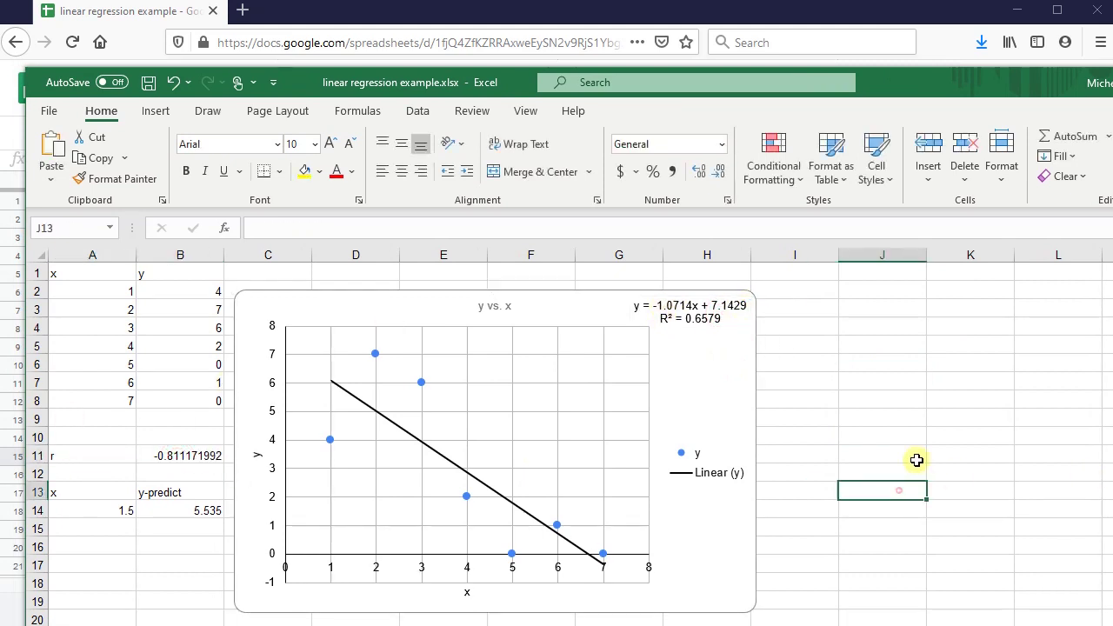
click(148, 83)
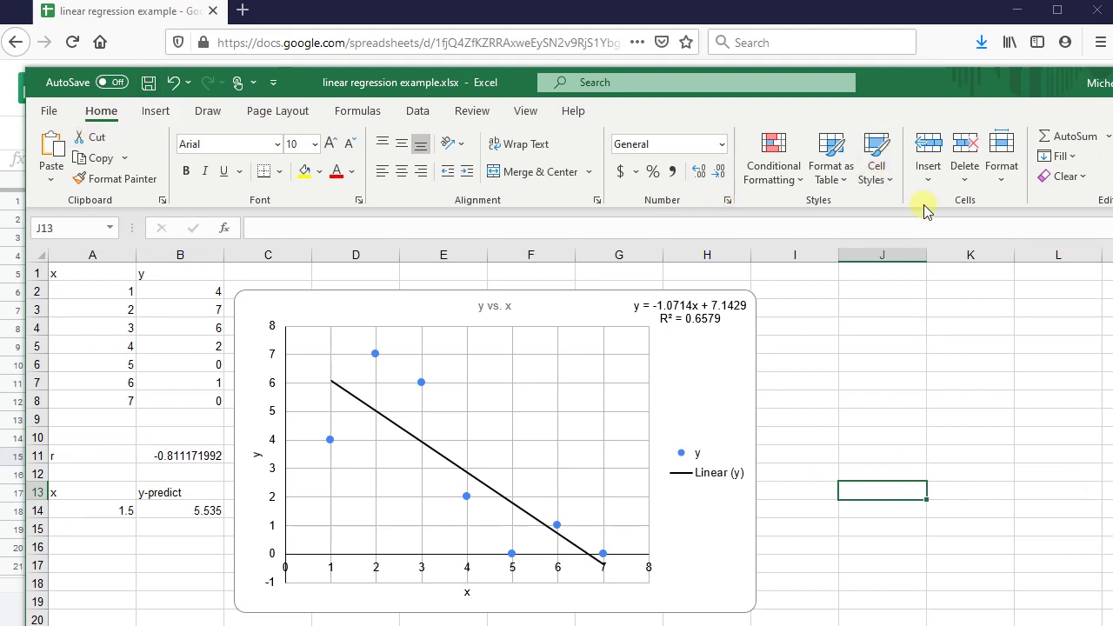